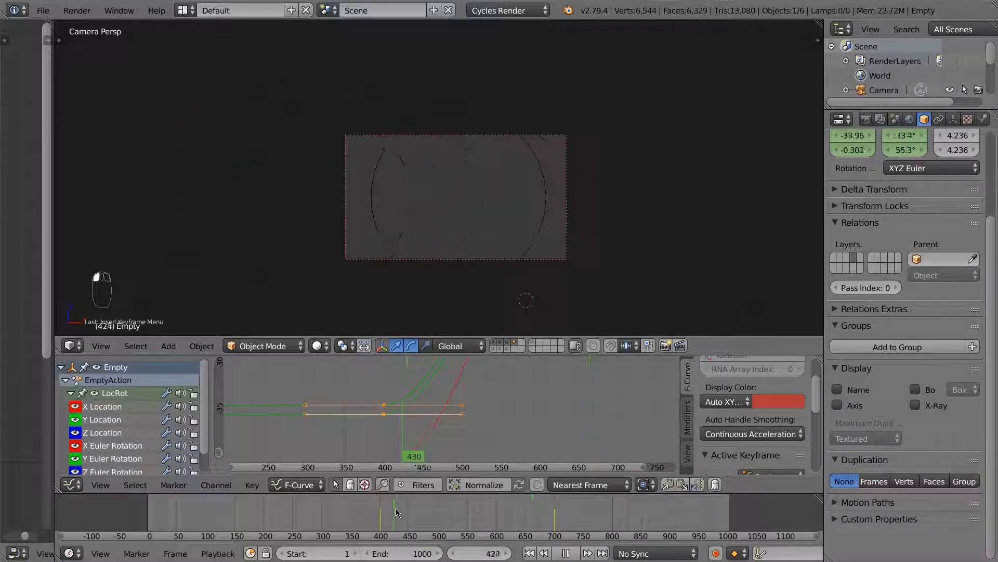
Check the logo's approach in rendered shading between frames 492 and 525, with the sphere layer alone and together with the logo layer.
left_click_drag(398, 509, 443, 518)
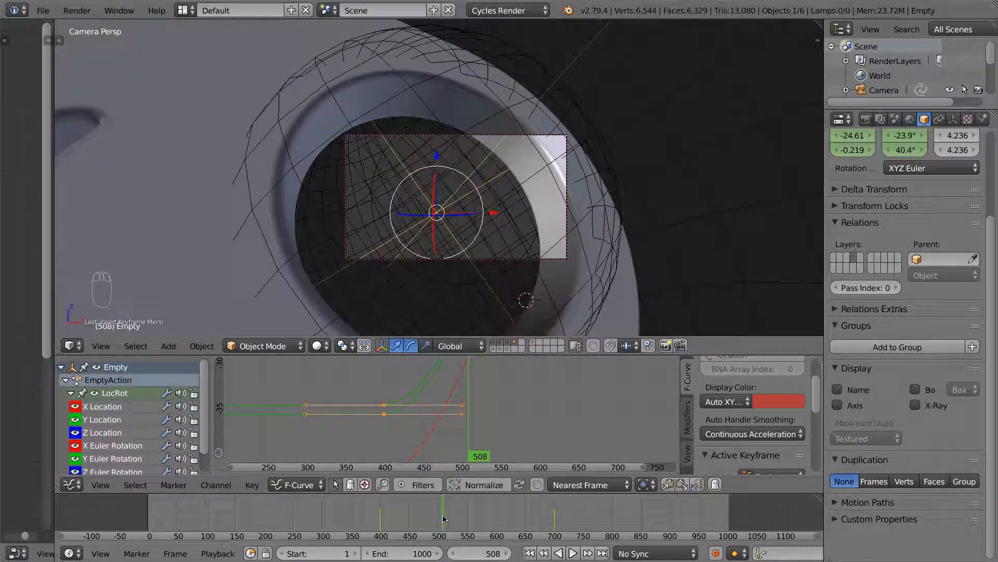
scroll(461, 235, "down", 1)
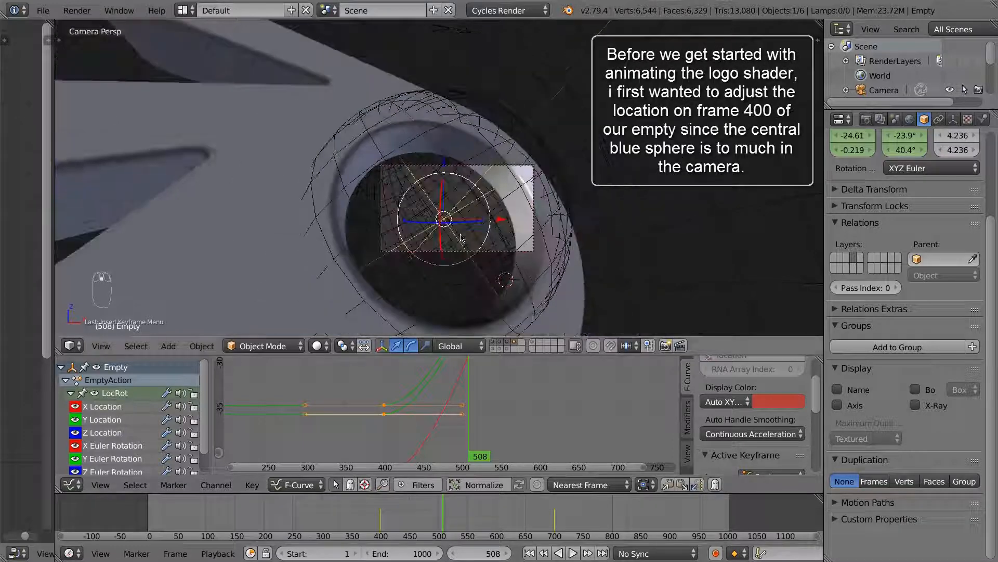
left_click(326, 347)
left_click(364, 252)
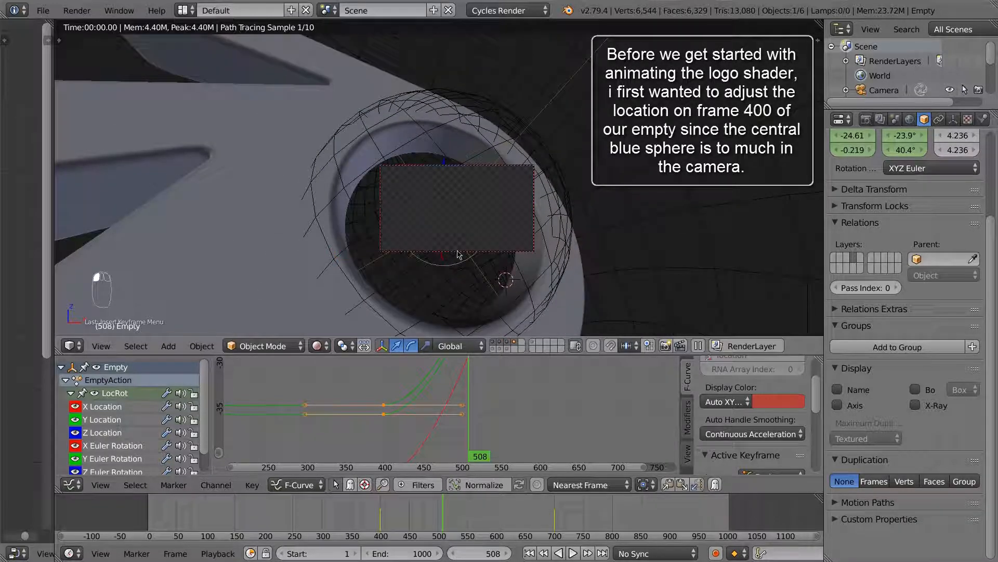
left_click(499, 349)
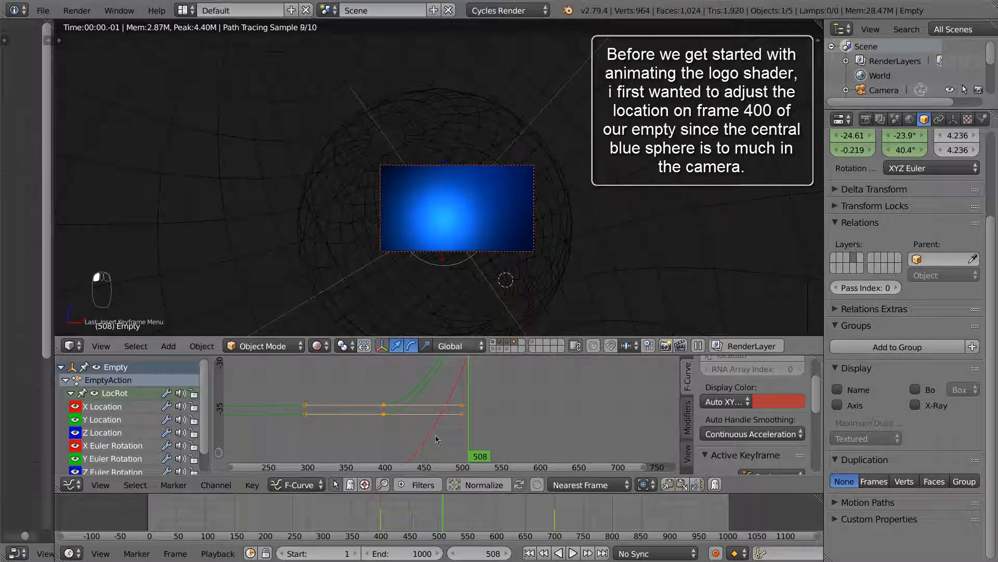
left_click_drag(438, 509, 453, 509)
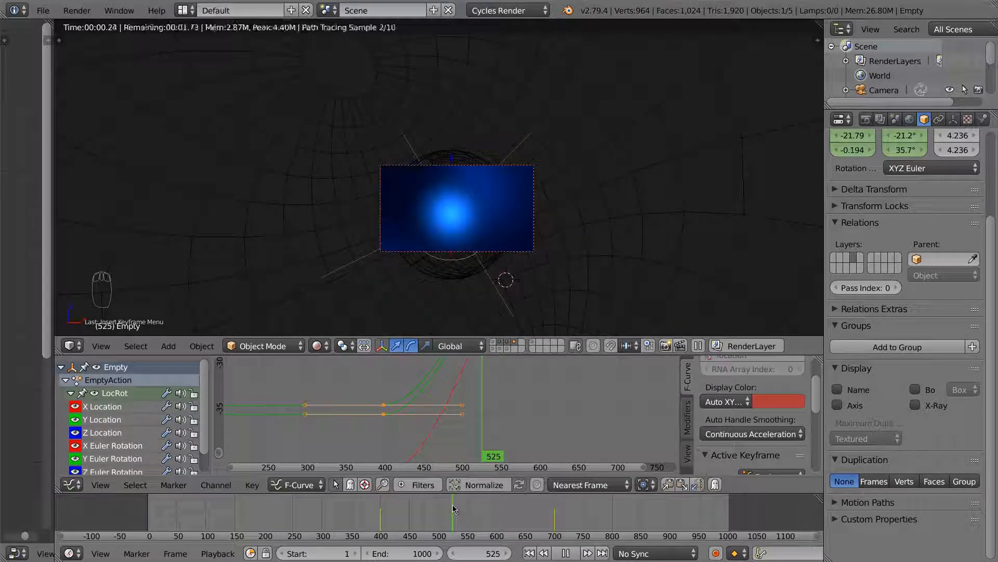
left_click(493, 343, "shift")
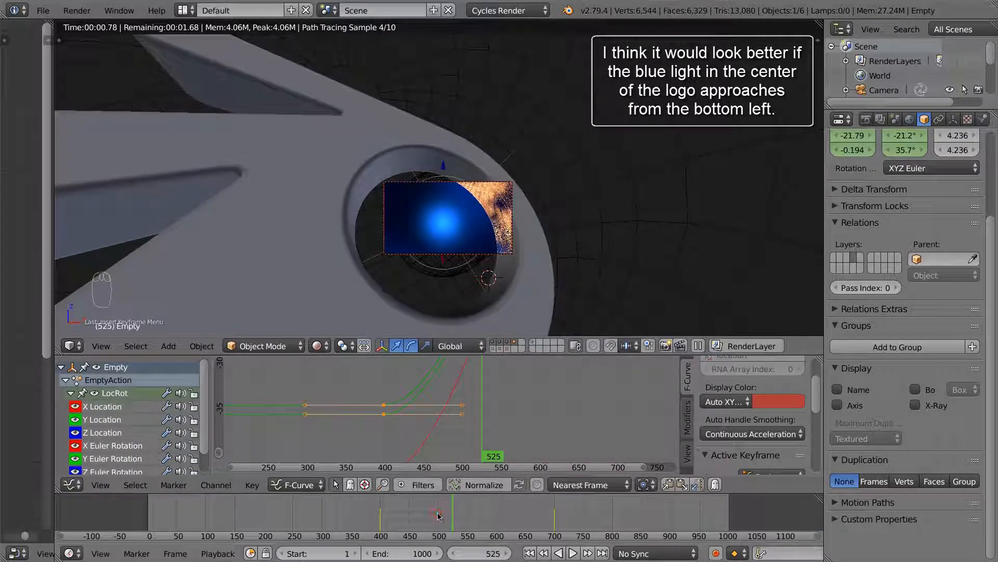
left_click_drag(437, 513, 434, 516)
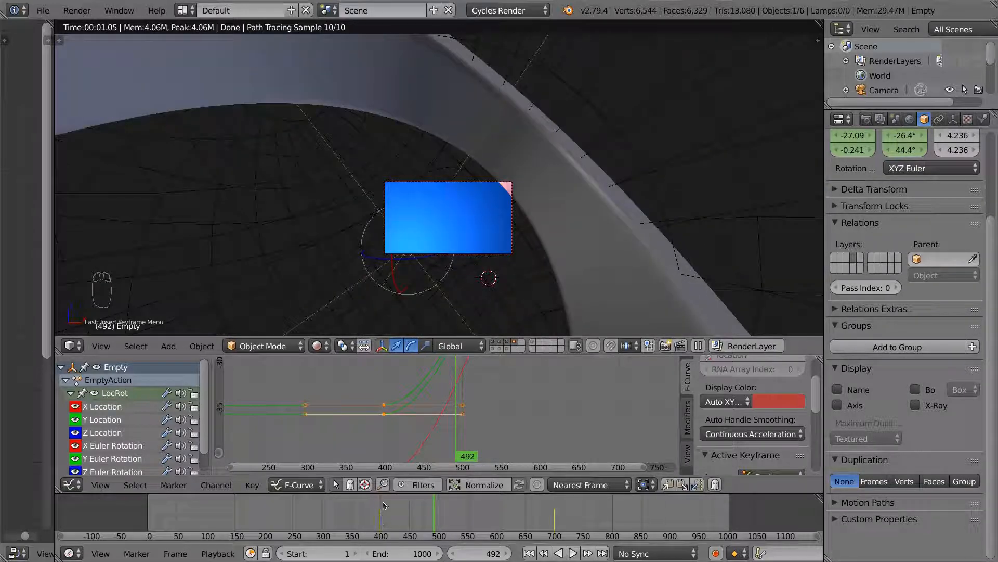
At frame 400, move the empty slightly in front view with solid shading, to Z about -0.054, and update its LocRot keyframe.
left_click(317, 346)
left_click(338, 294)
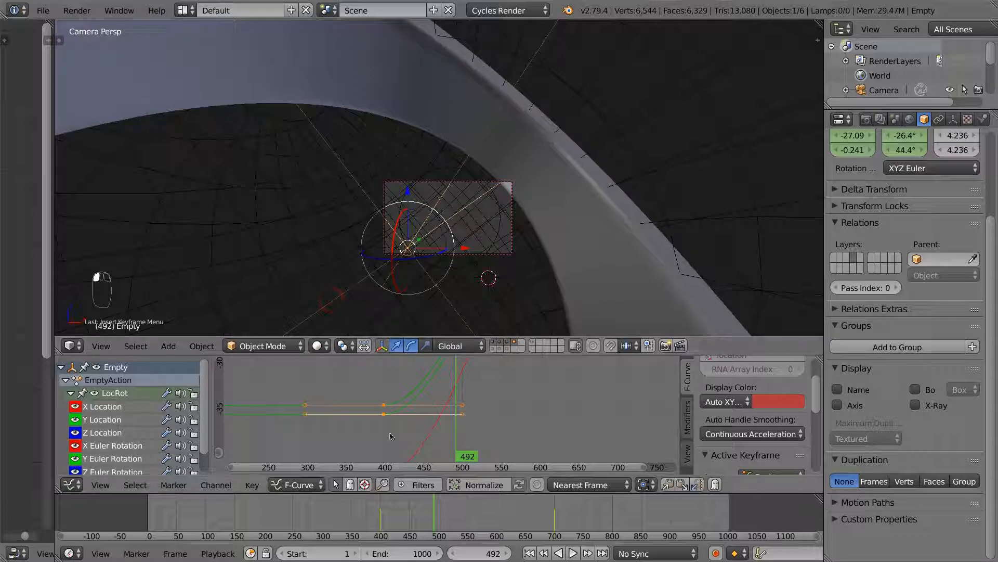
key("Down")
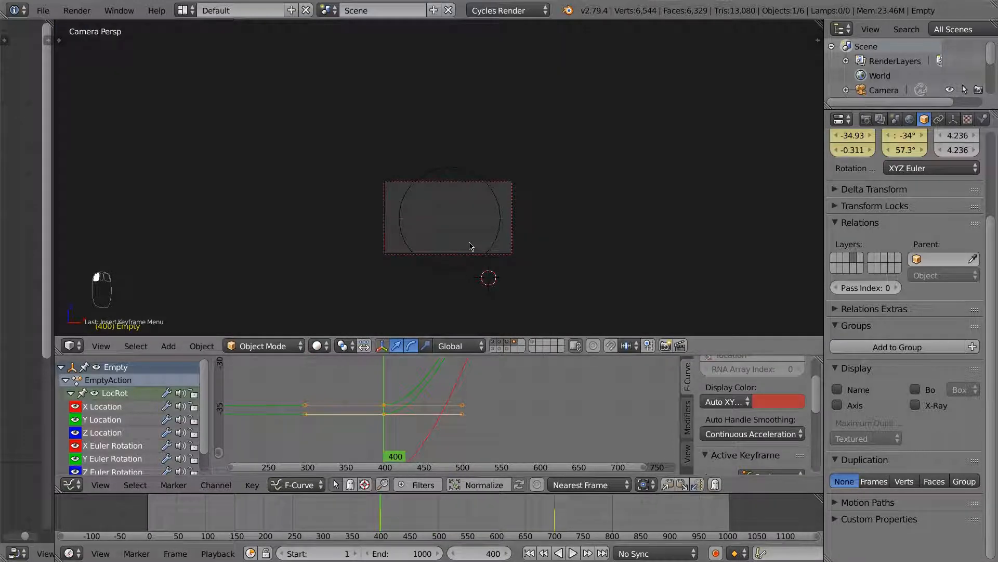
key("KP_0")
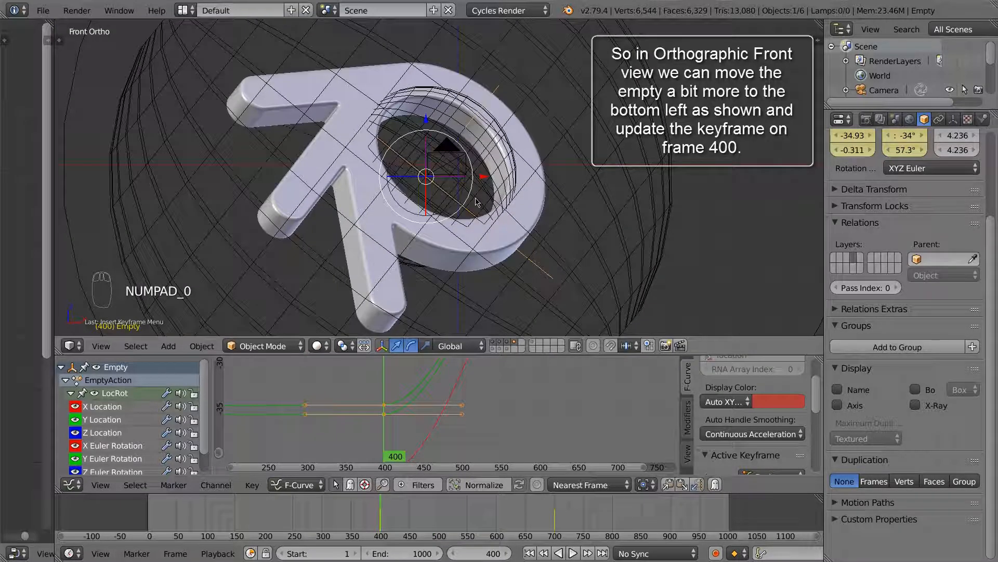
key("g")
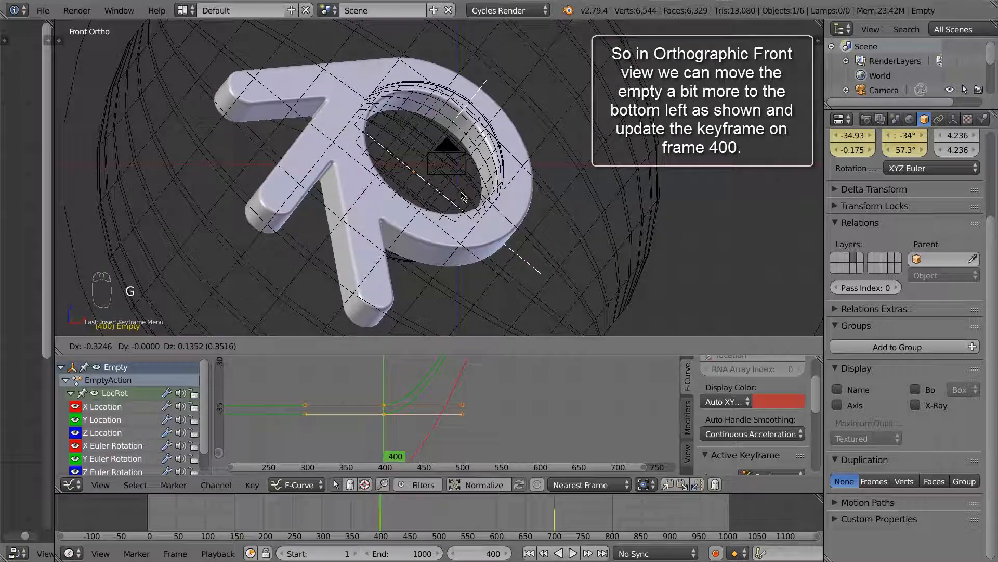
left_click(472, 196)
key("i")
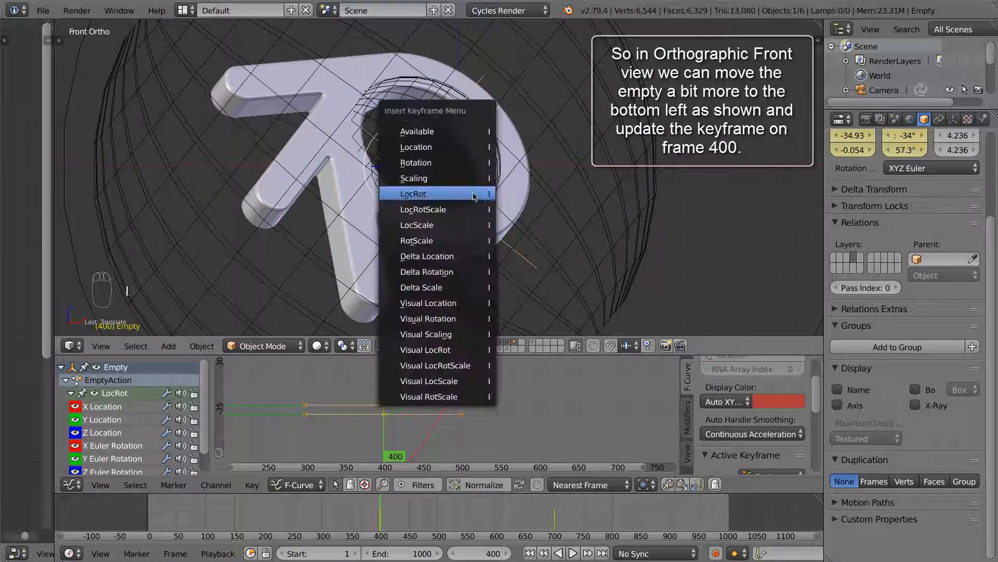
left_click(474, 194)
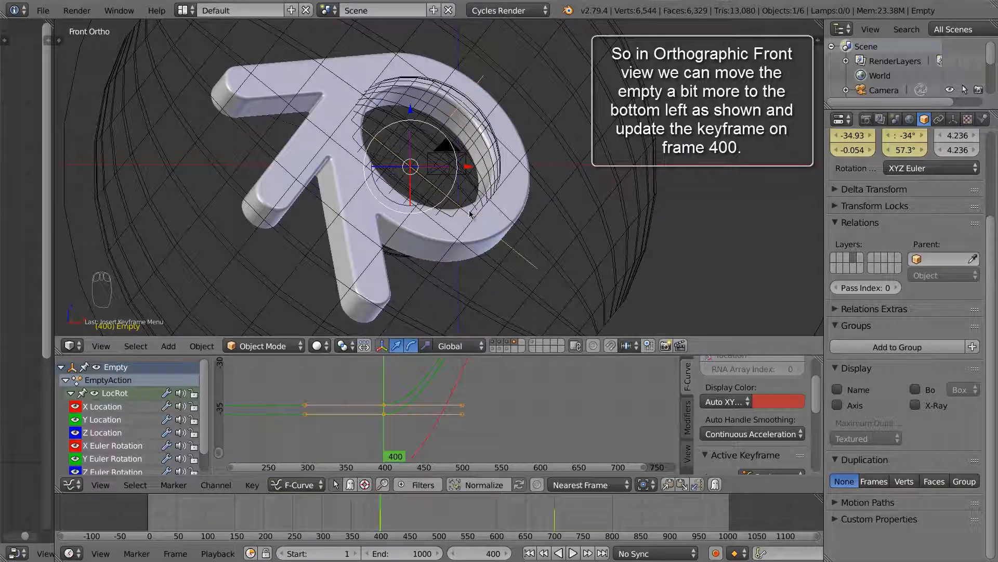
Review the updated animation through the camera in rendered shading, from frame 400 to frame 700.
key("KP_0")
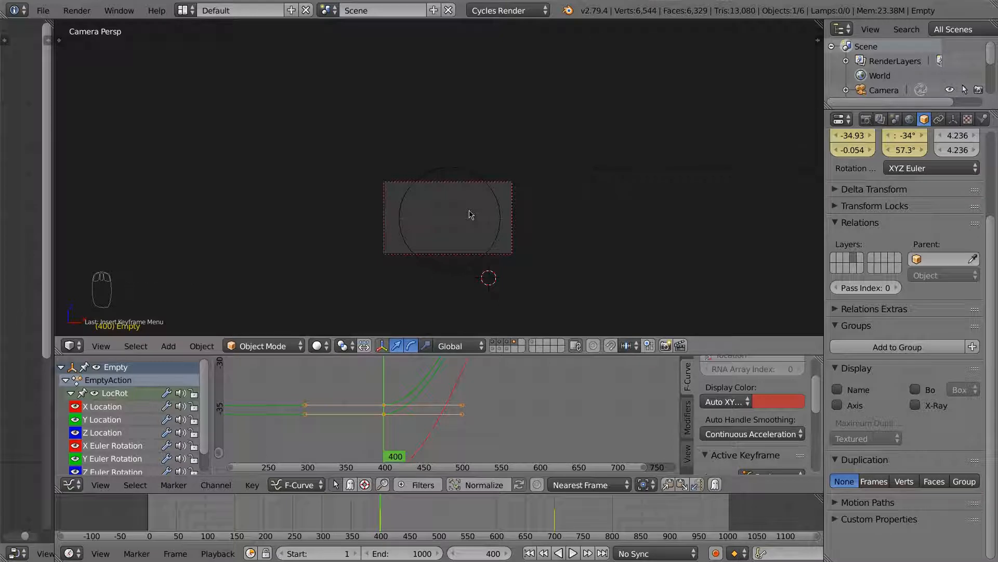
left_click(321, 347)
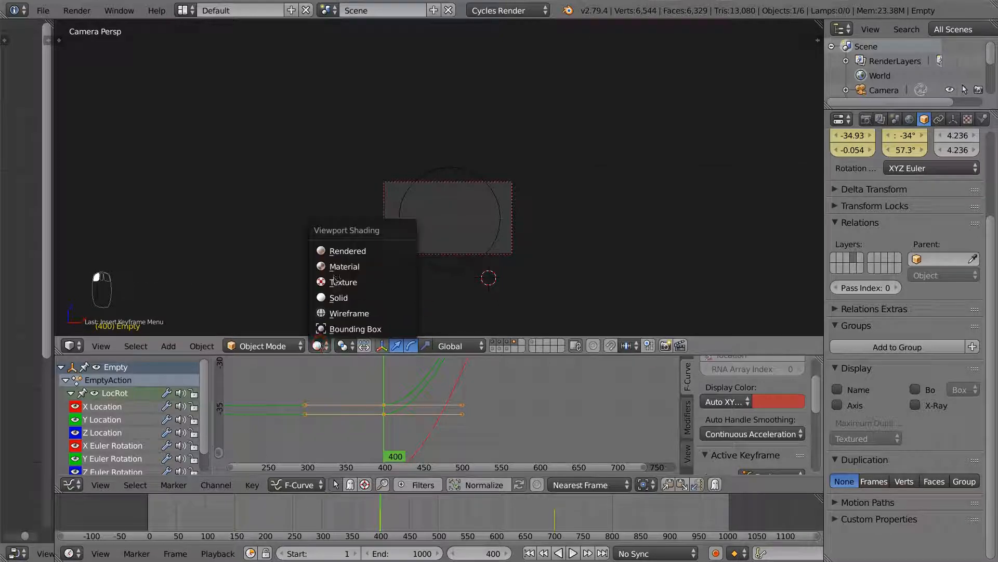
left_click(343, 248)
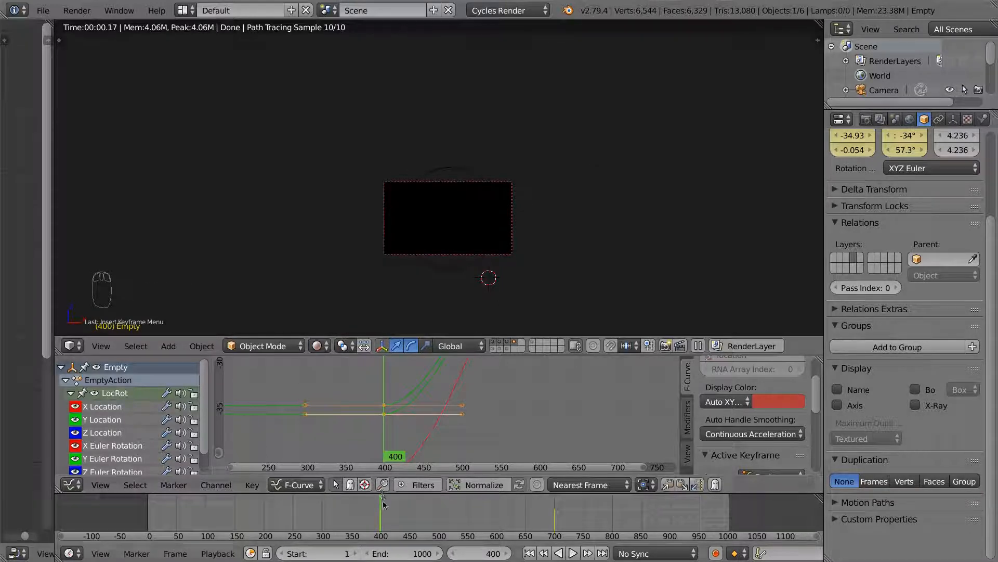
left_click_drag(381, 506, 555, 531)
left_click(506, 554)
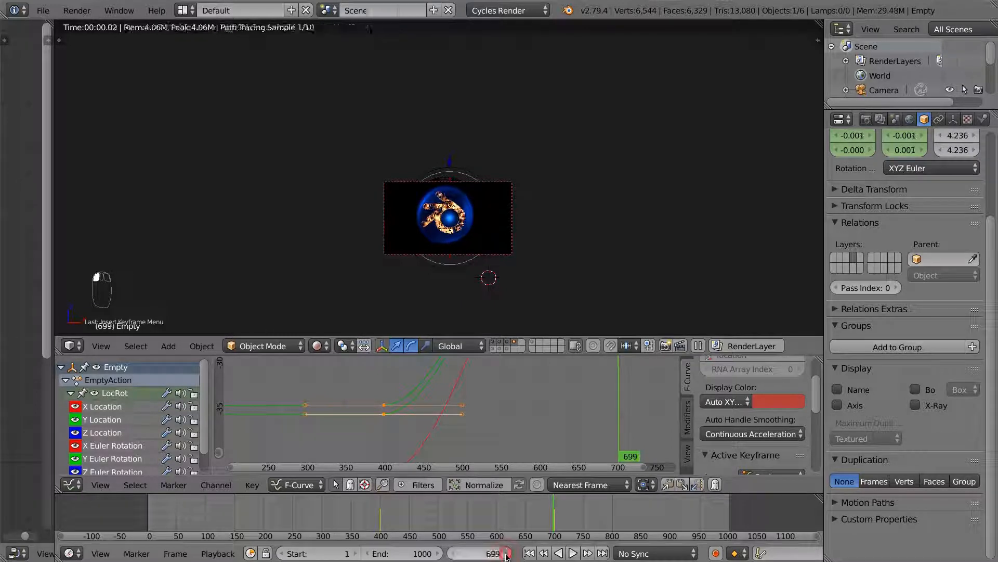
left_click(506, 554)
scroll(442, 221, "up", 3)
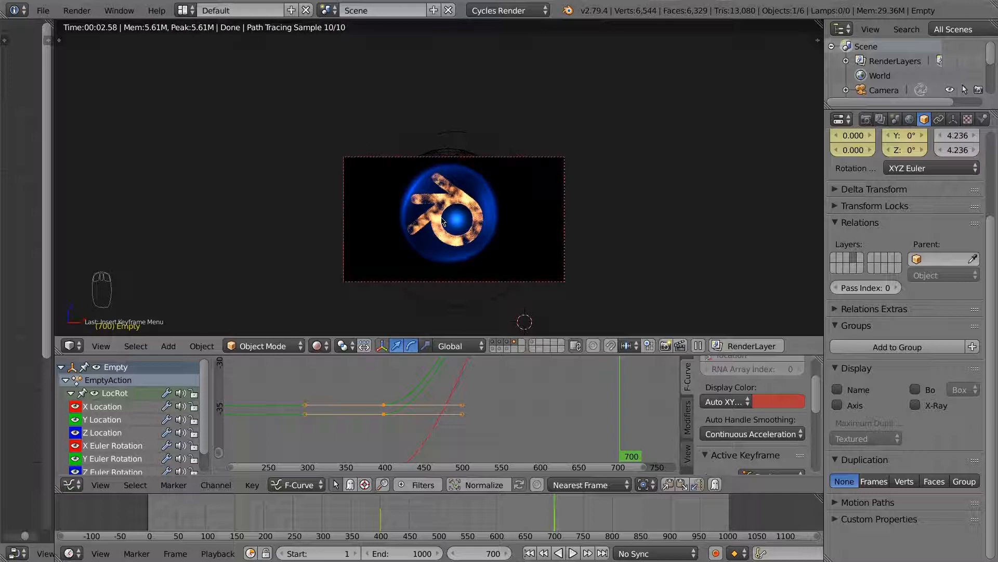
Show only the logo's layer in the rendered camera view.
left_click(505, 346)
left_click(507, 346)
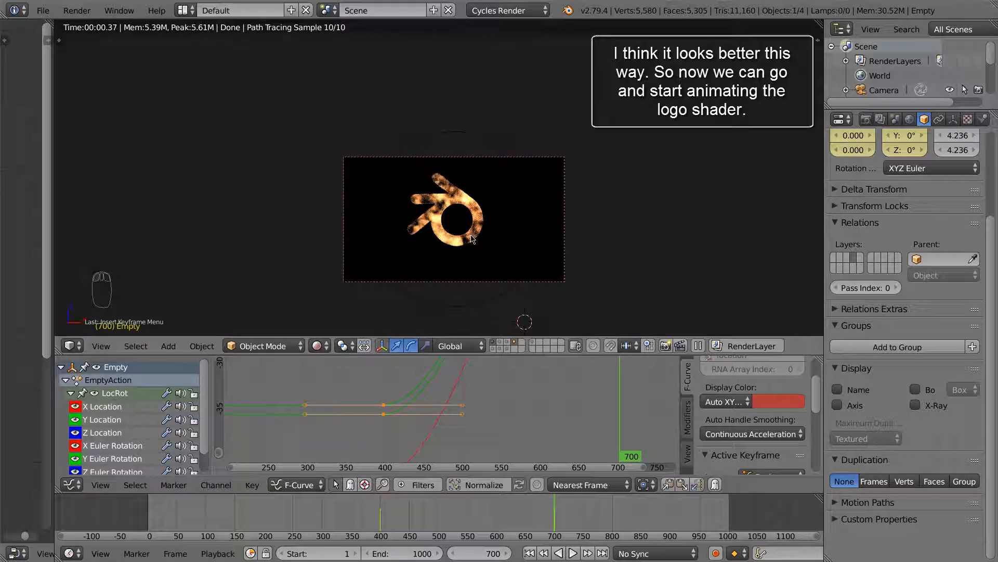
scroll(472, 238, "down", 2)
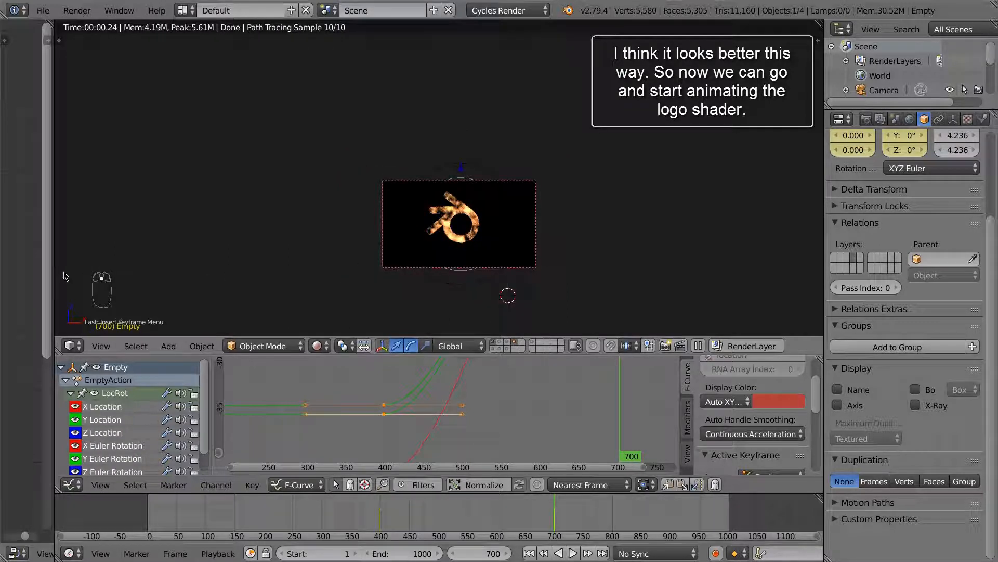
Enlarge the node editor across most of the workspace and select the logo to bring its whole material node tree into view.
left_click_drag(58, 277, 600, 282)
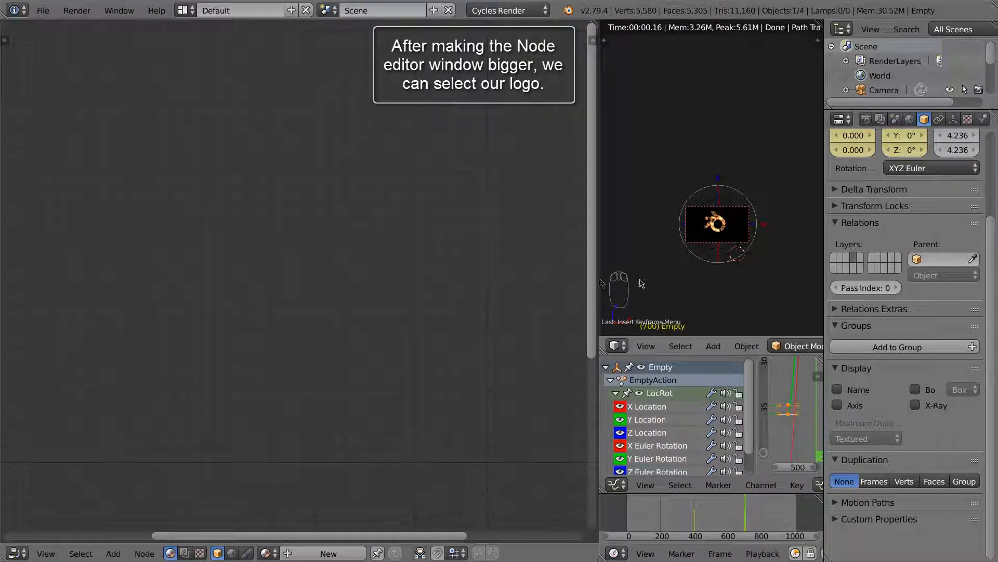
scroll(705, 240, "up", 5)
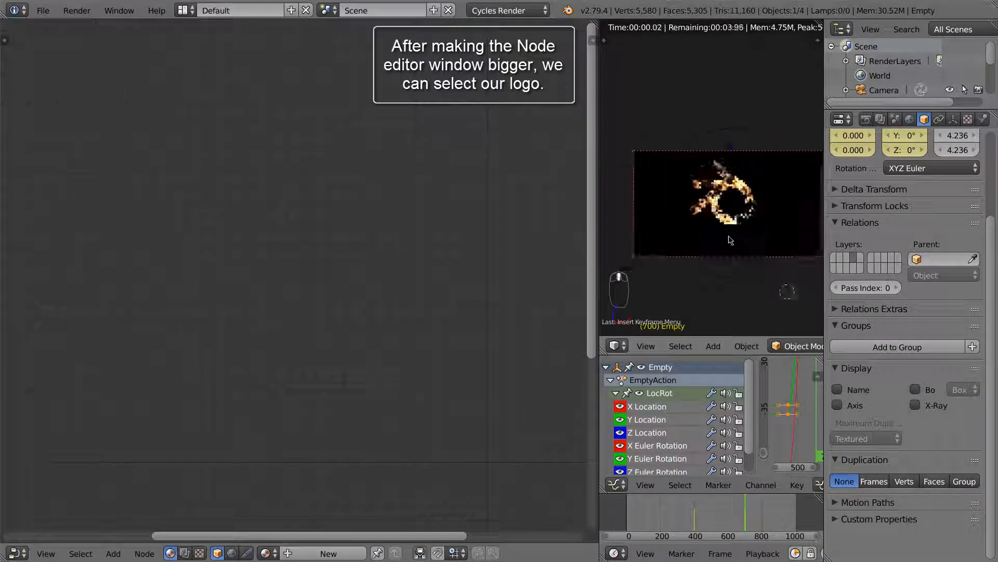
right_click(703, 210)
scroll(523, 244, "down", 3)
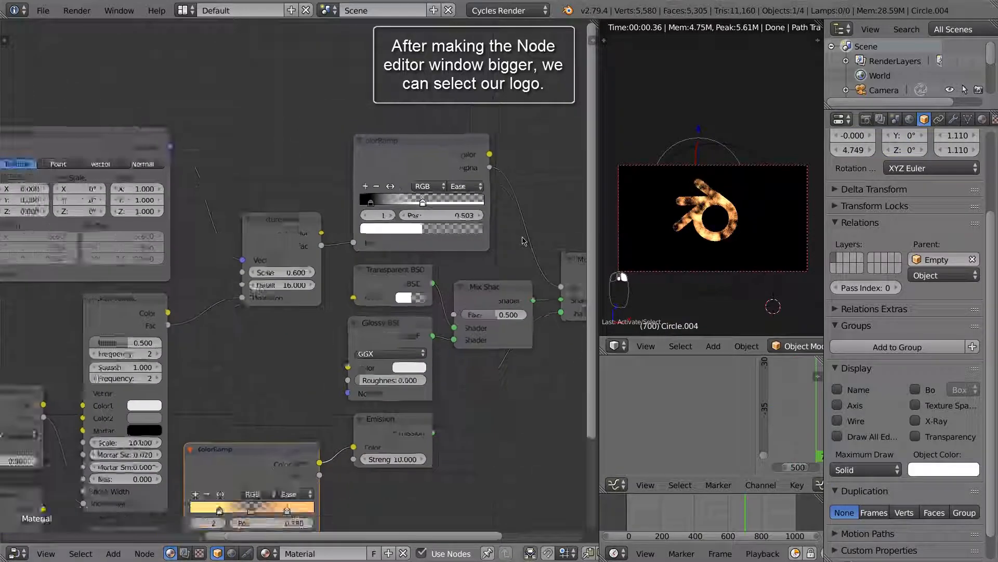
scroll(522, 256, "down", 1)
middle_click_drag(510, 342, 434, 331)
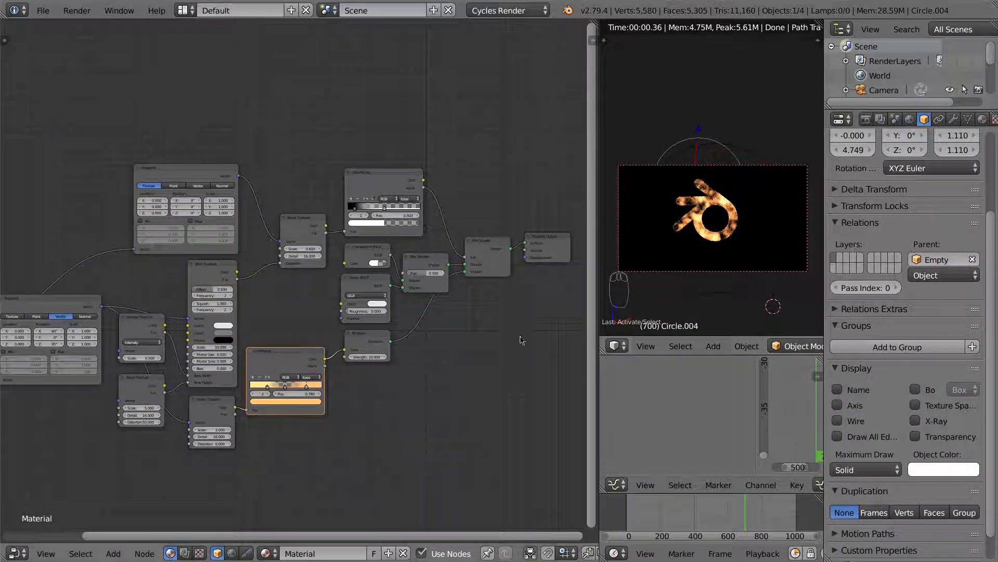
middle_click_drag(308, 312, 345, 325)
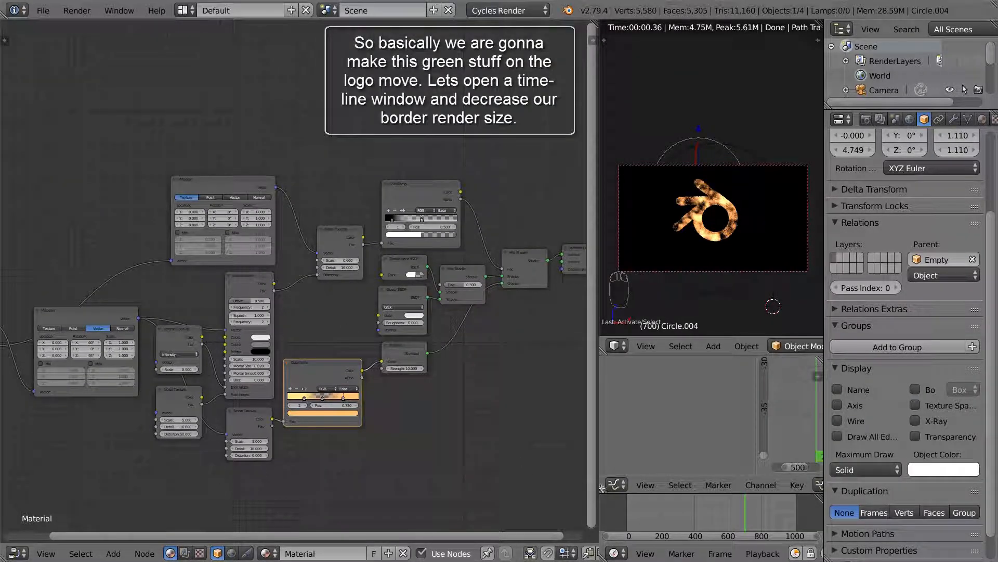
Split a timeline area off below the node editor and merge the old timeline under the graph editor away.
left_click_drag(4, 555, 6, 490)
left_click(19, 553)
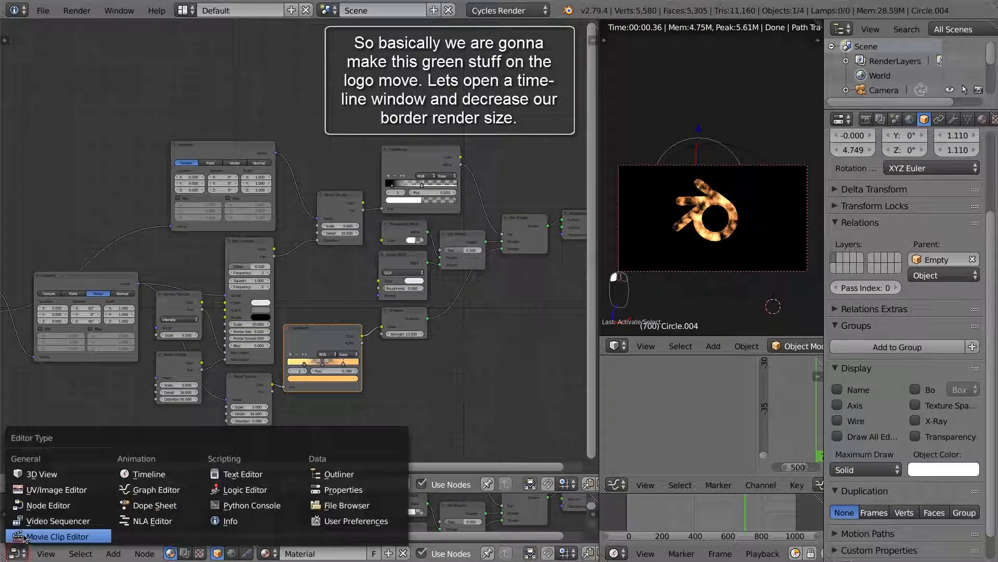
left_click(143, 474)
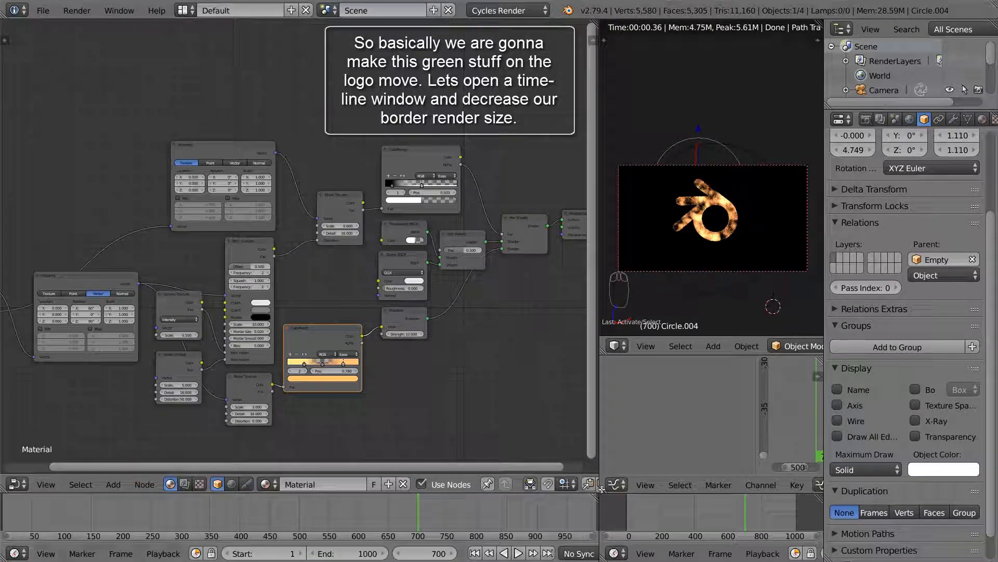
left_click_drag(602, 489, 606, 498)
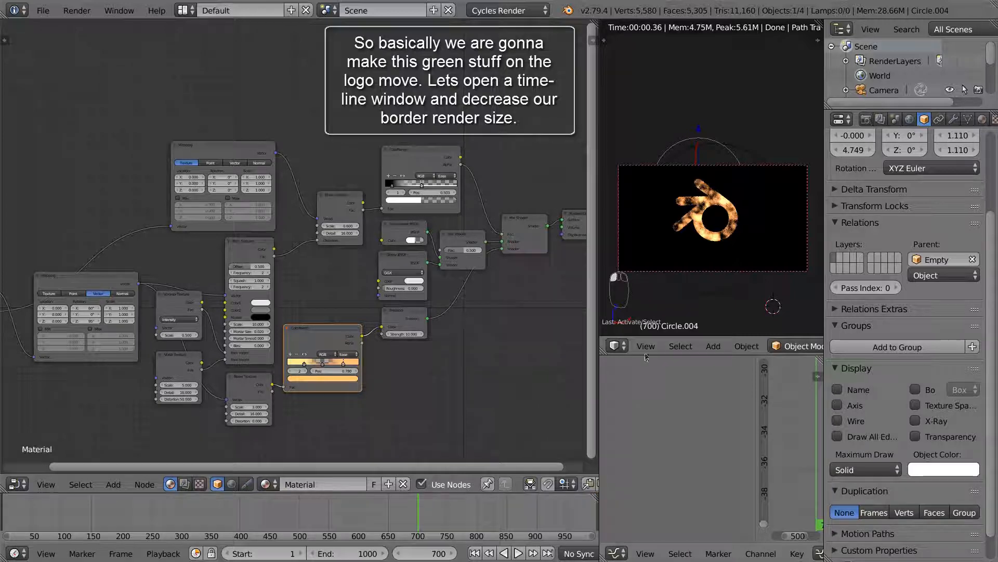
Set the render border tightly around the whole logo in the camera view.
scroll(699, 205, "up", 2)
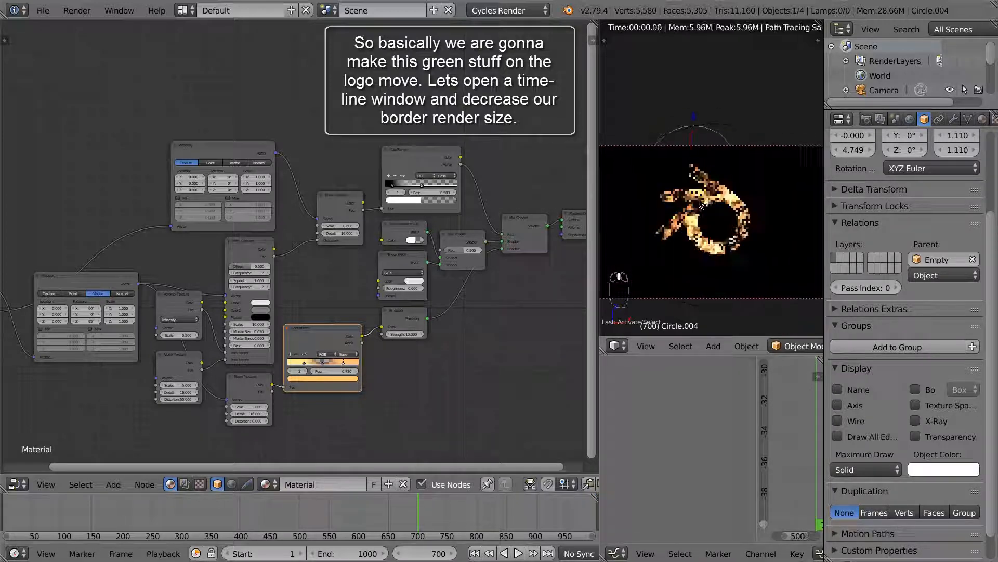
scroll(700, 205, "up", 2)
key("shift+b")
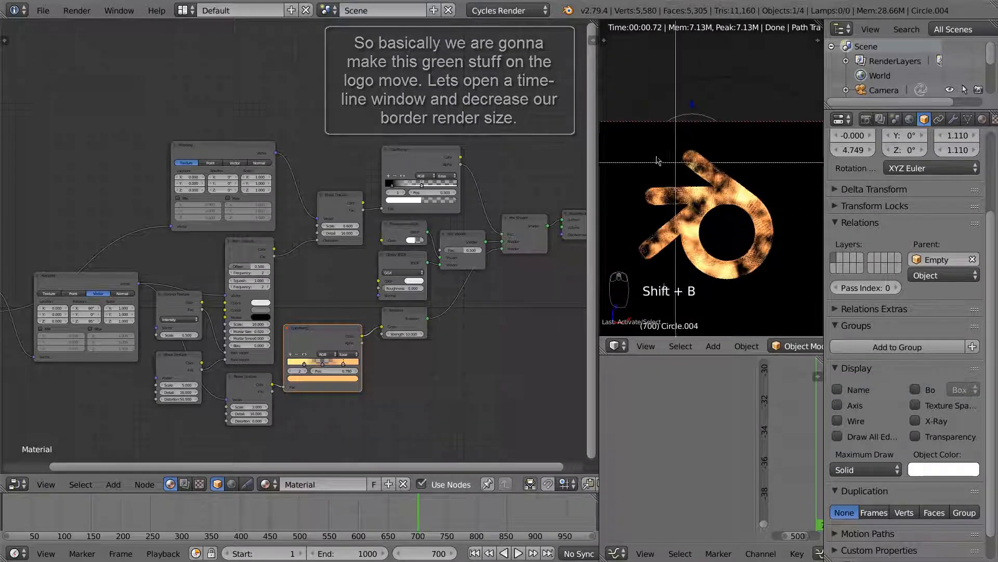
left_click_drag(632, 151, 771, 288)
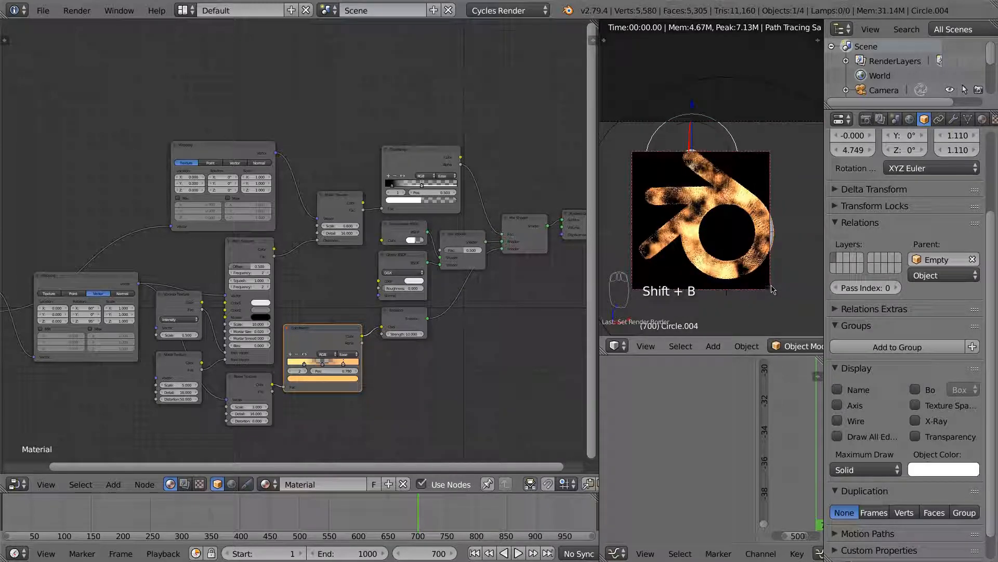
Set the preview samples to 6 in the render sampling settings.
left_click(866, 120)
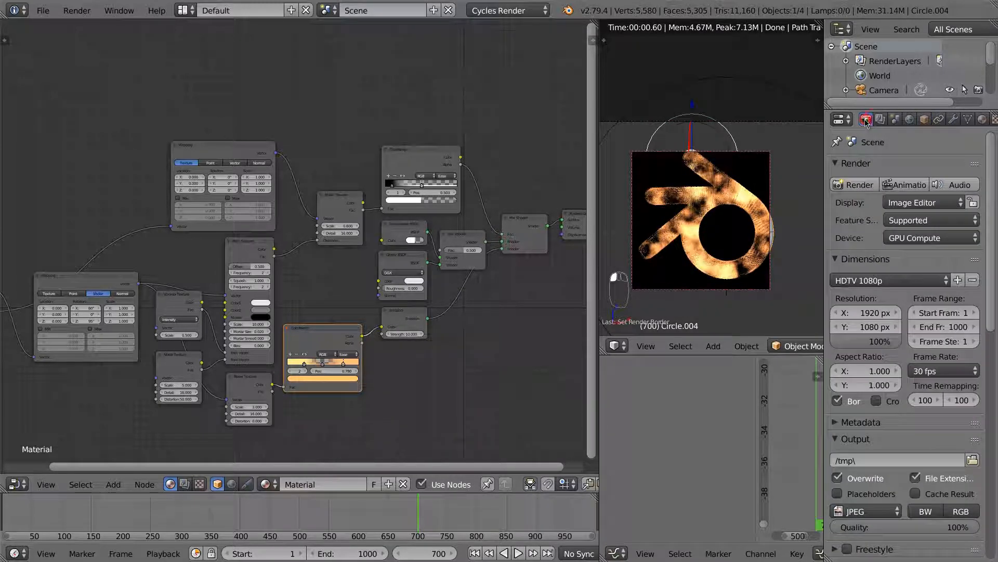
scroll(961, 445, "down", 10)
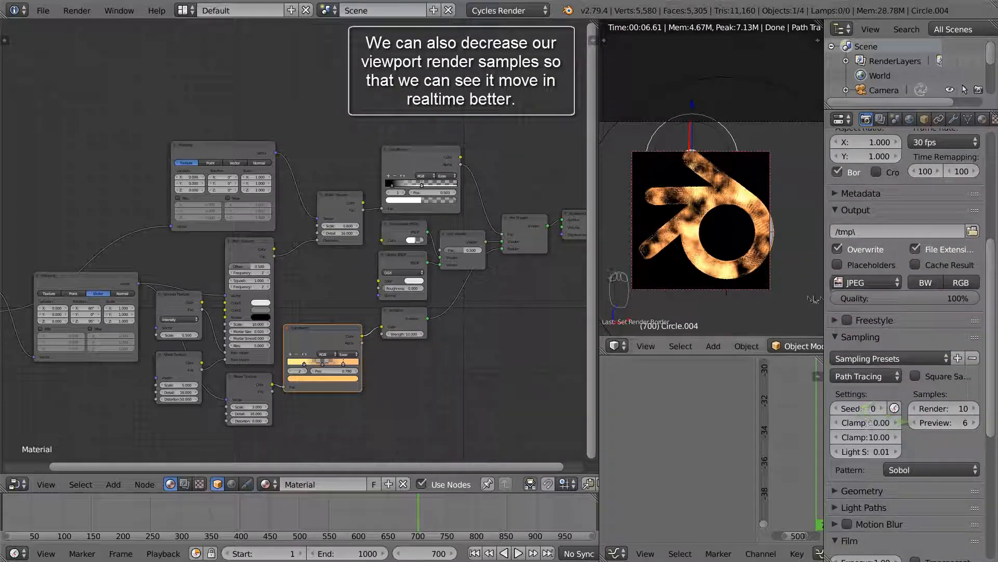
Widen the 3D view slightly and reduce the render border to the logo's three prongs and the ring's upper-left part.
left_click_drag(831, 297, 838, 297)
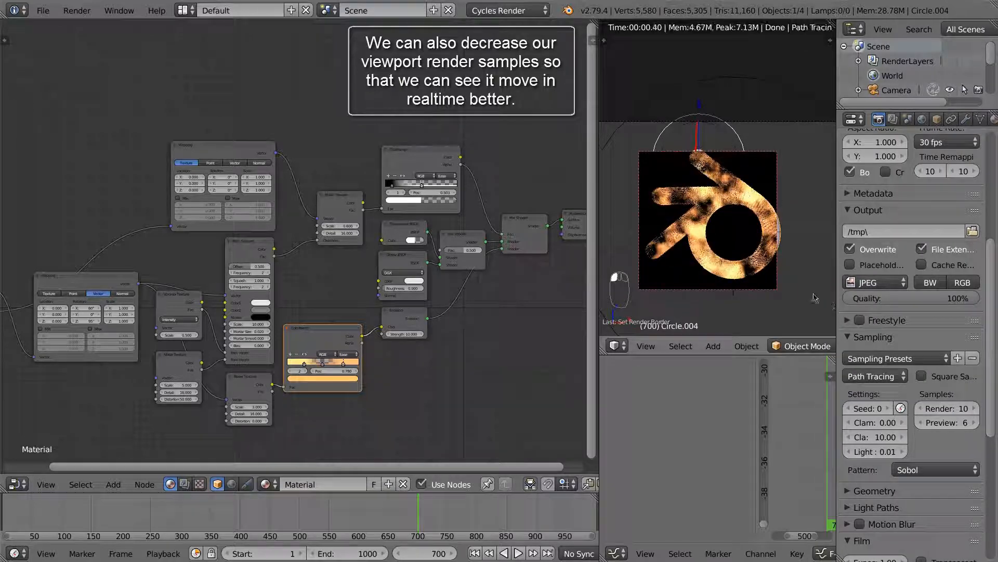
left_click_drag(649, 171, 712, 231)
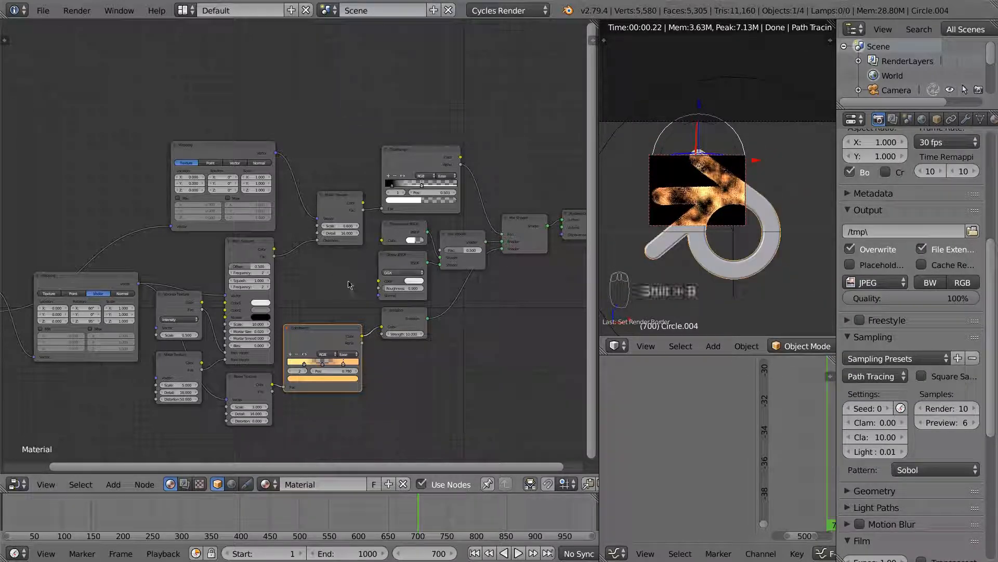
Try shifting the Location Y value of the Mapping node feeding the Noise Texture to preview the texture's movement.
middle_click_drag(348, 281, 350, 295)
middle_click_drag(211, 208, 273, 221)
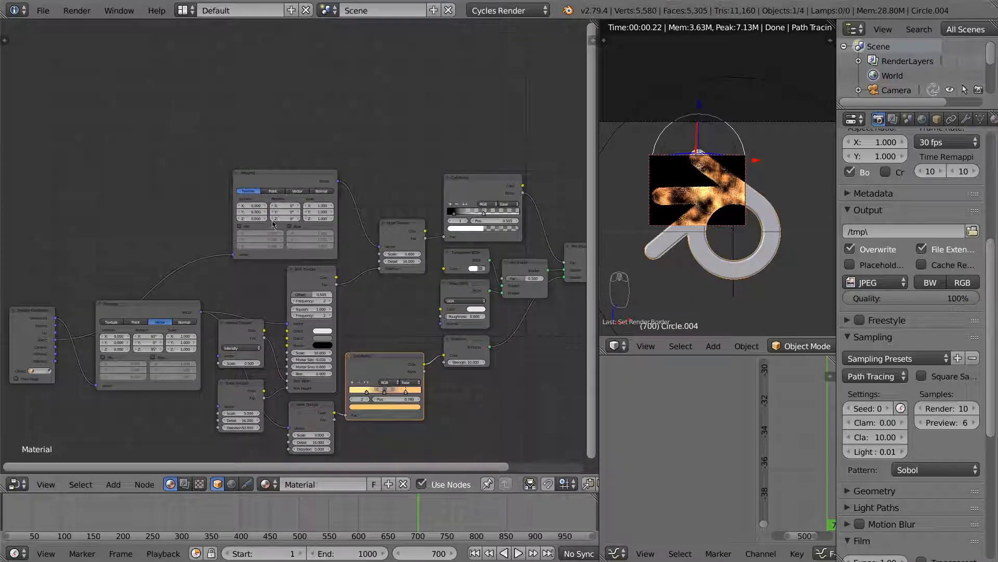
scroll(273, 223, "up", 2)
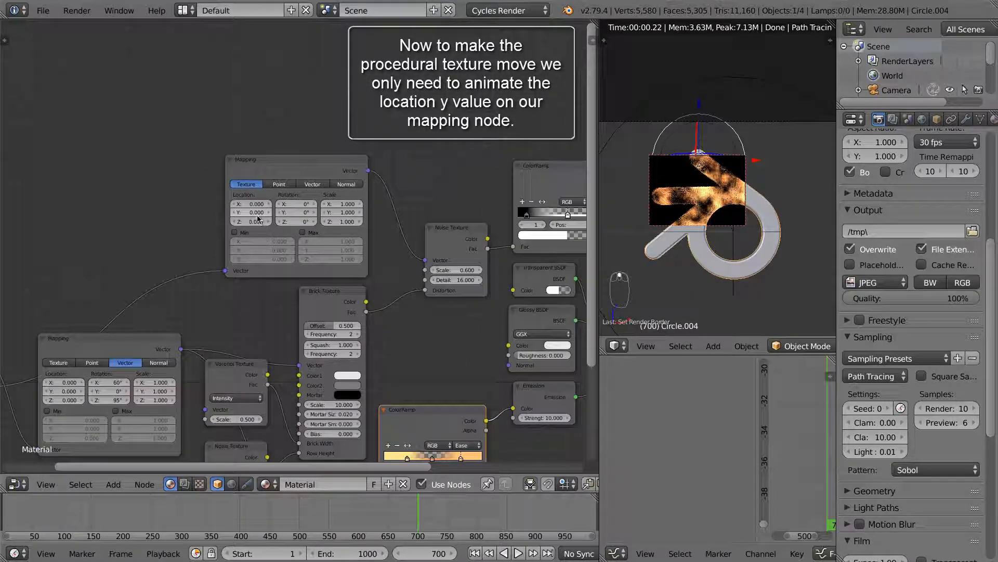
mouse_move(254, 213)
left_mouse_down()
mouse_move(135, 214)
mouse_move(261, 219)
left_mouse_up()
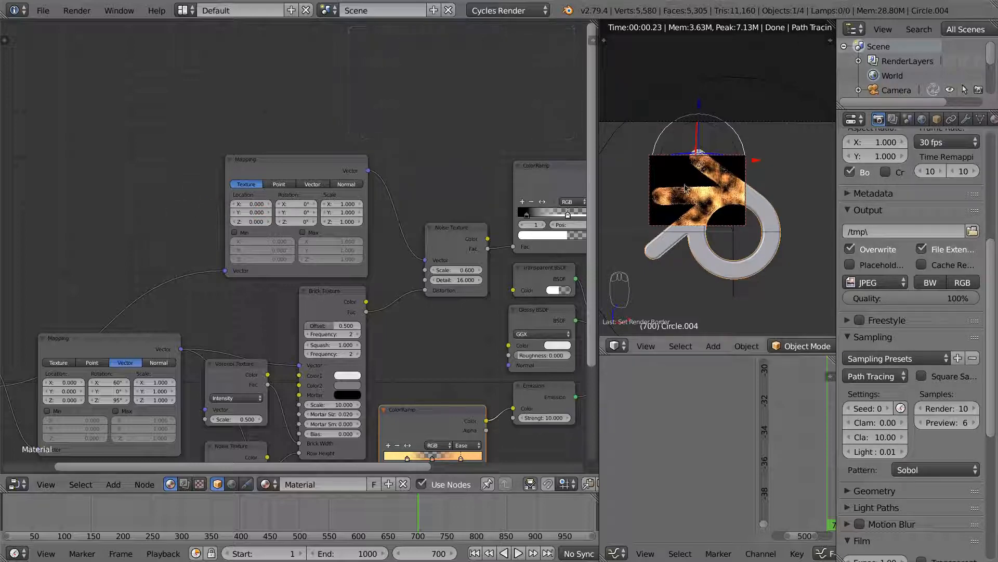
Redraw the render border in the camera view so it encloses the whole logo.
key("shift+b")
left_click_drag(644, 184, 721, 232)
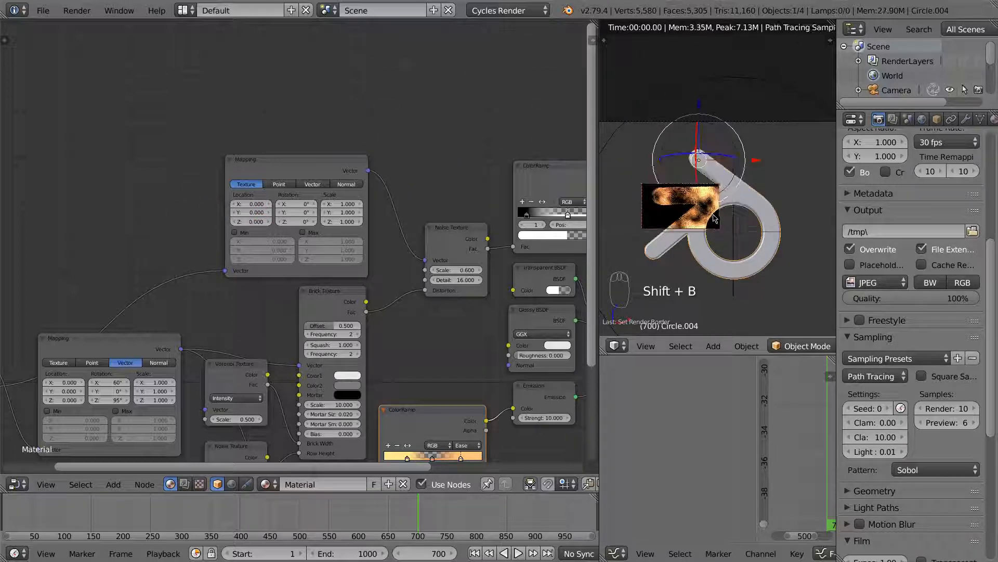
scroll(721, 232, "down", 3)
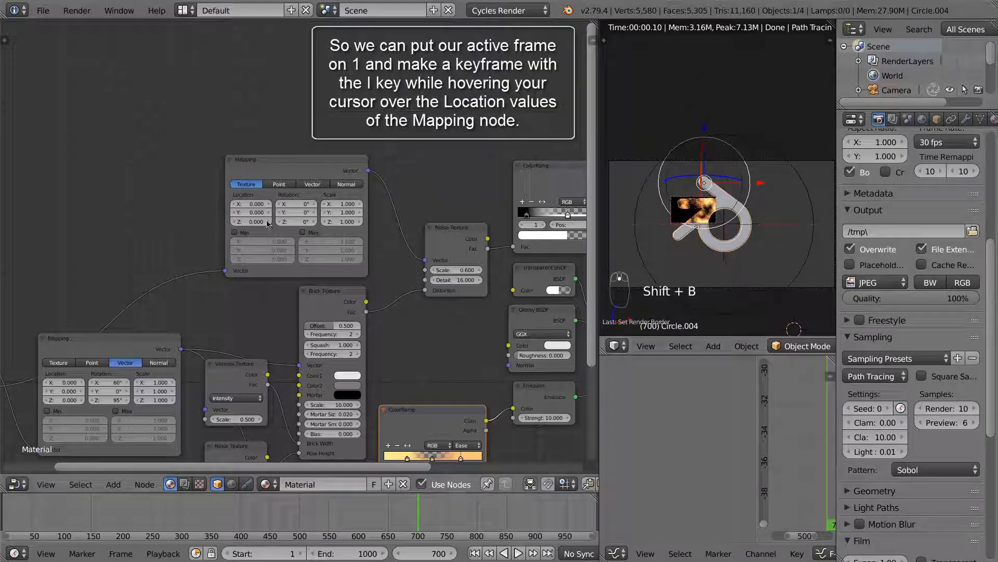
Keyframe the Mapping node's Location values of 0 at frame 1.
scroll(267, 224, "up", 2)
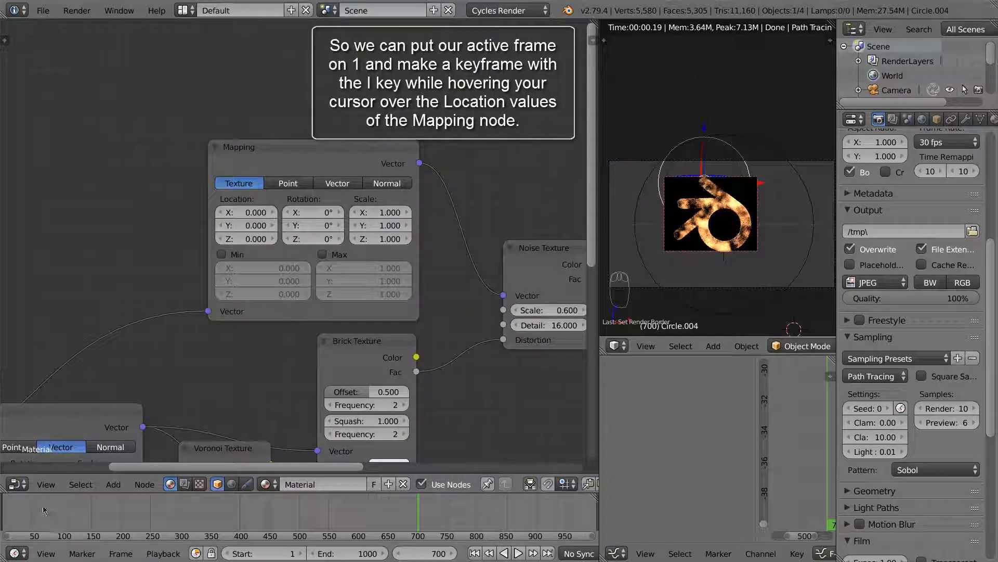
left_click(4, 513)
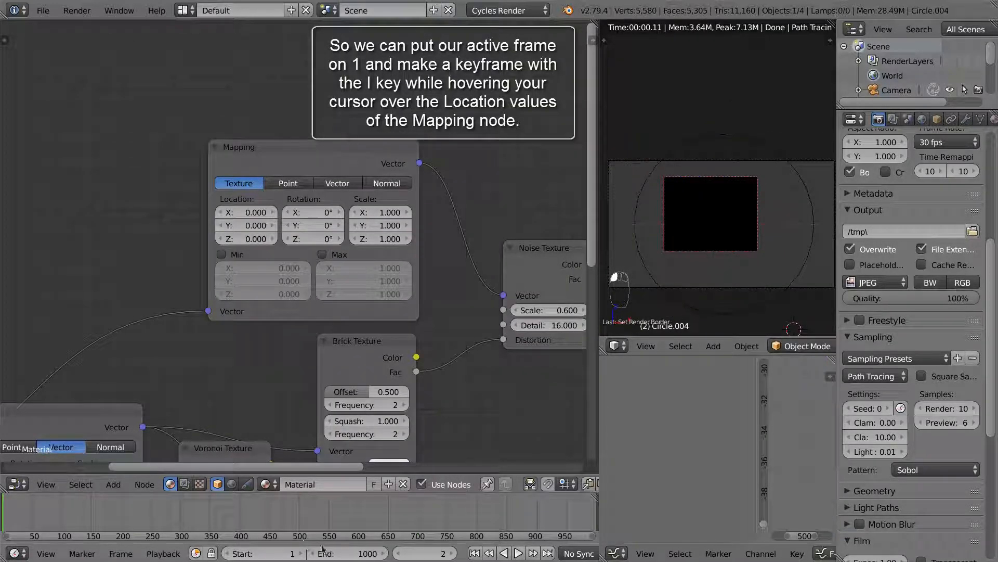
left_click(399, 554)
key("i")
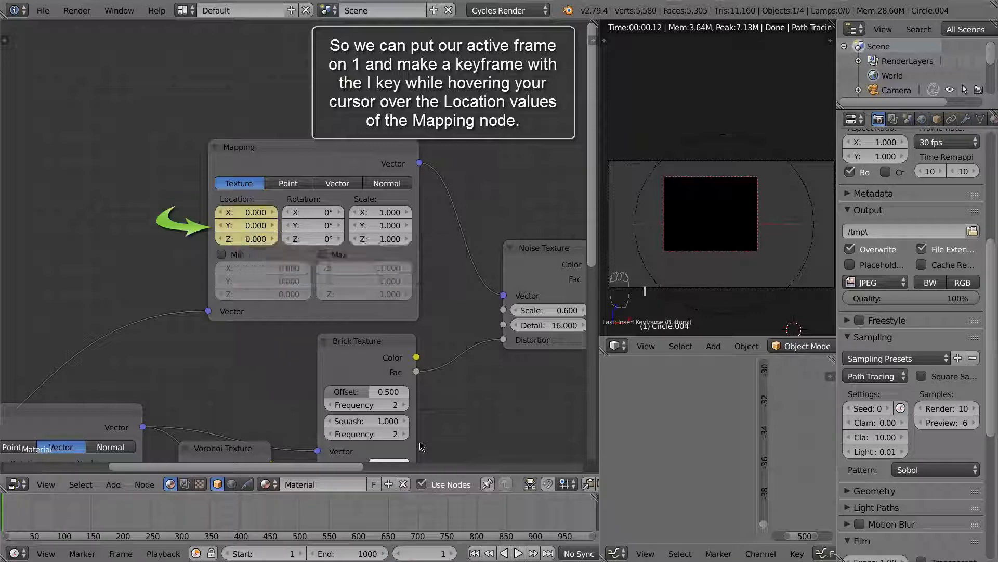
Set the Mapping node's Location Y to -5 at frame 1000 and keyframe its Location values.
left_click(597, 515)
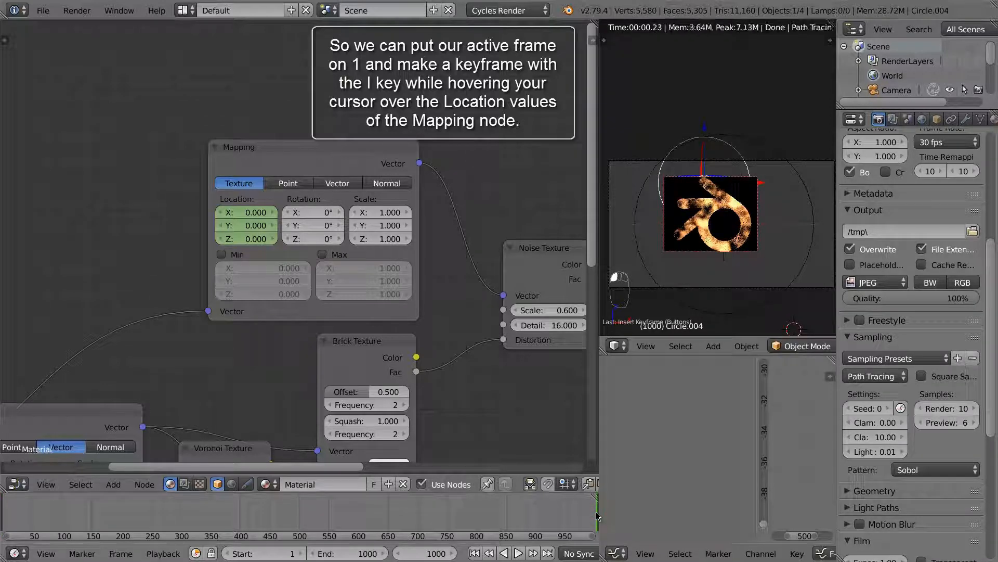
left_click_drag(254, 227, 246, 227)
left_click(258, 226)
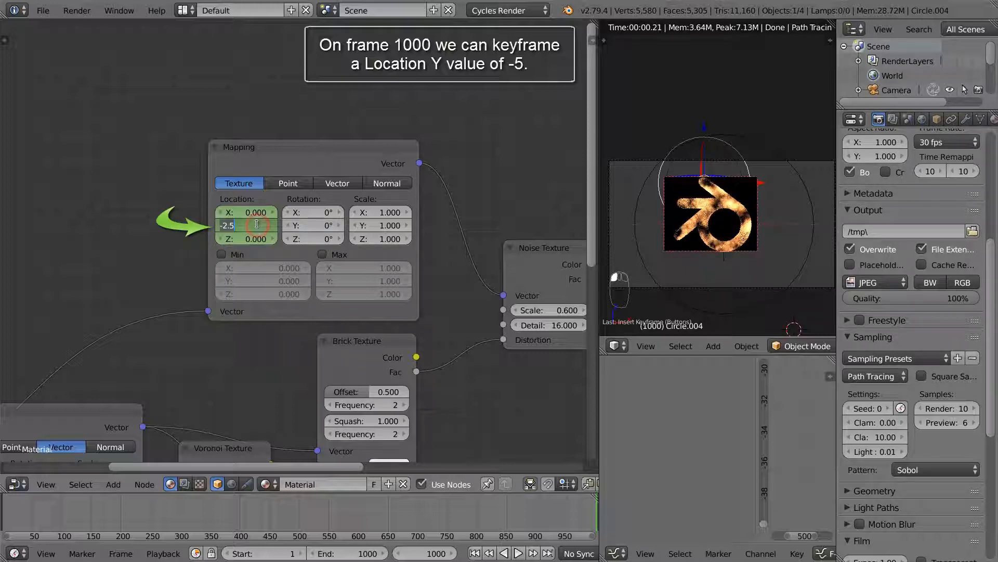
type("-5")
key("Return")
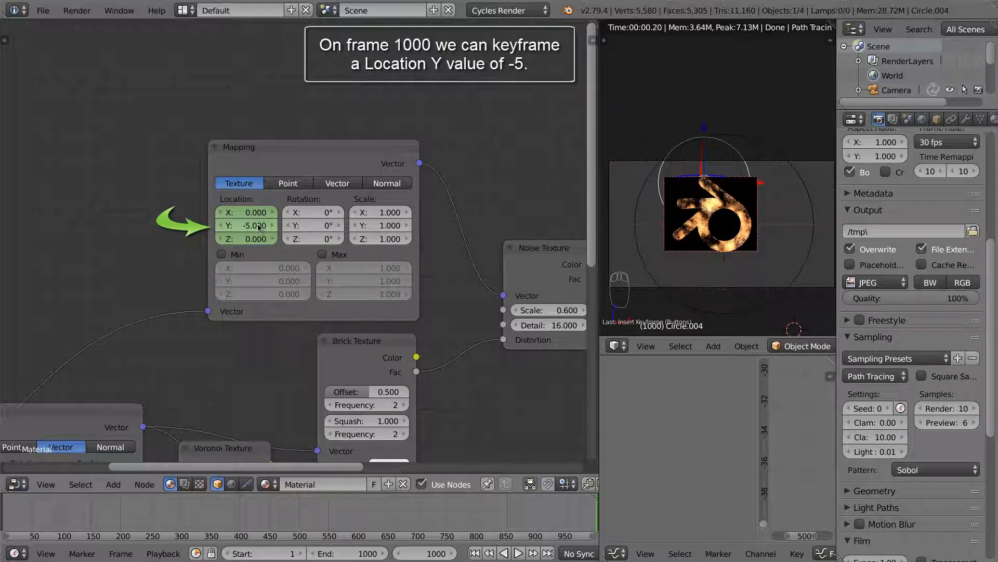
key("i")
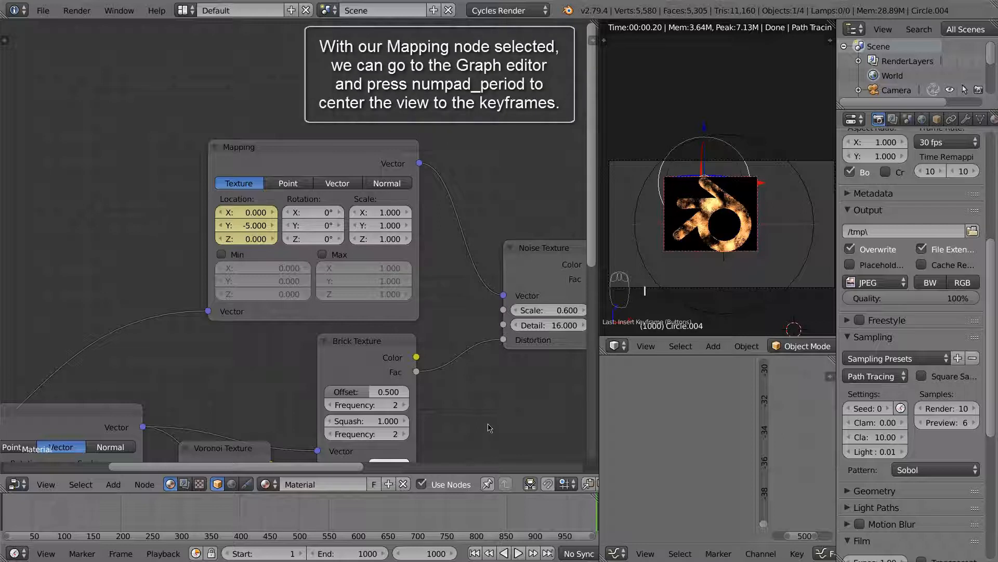
Select the Mapping node, narrow the graph editor's channel list, expand the material's shader node channels and frame the keyframes.
left_click(312, 169)
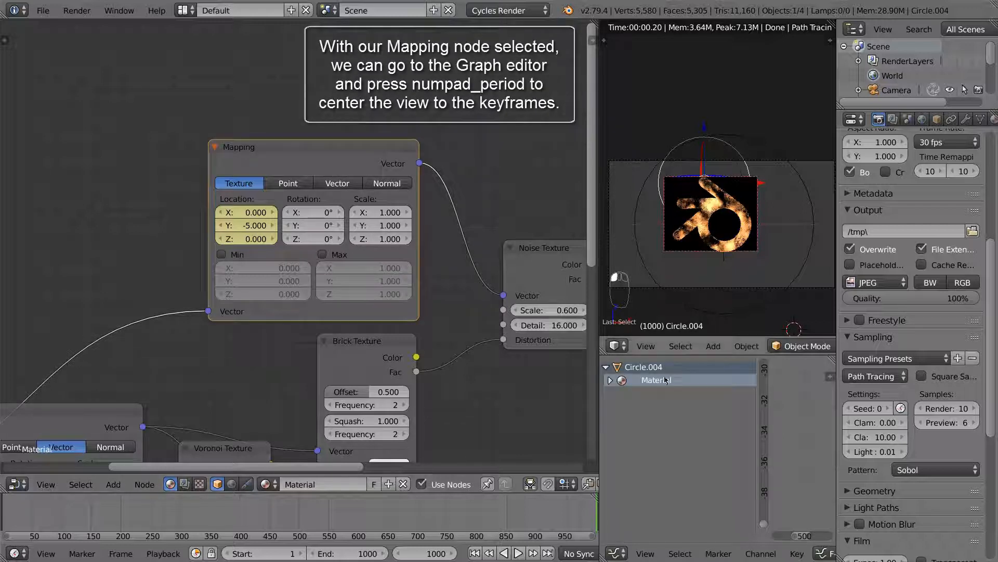
left_click_drag(755, 416, 683, 416)
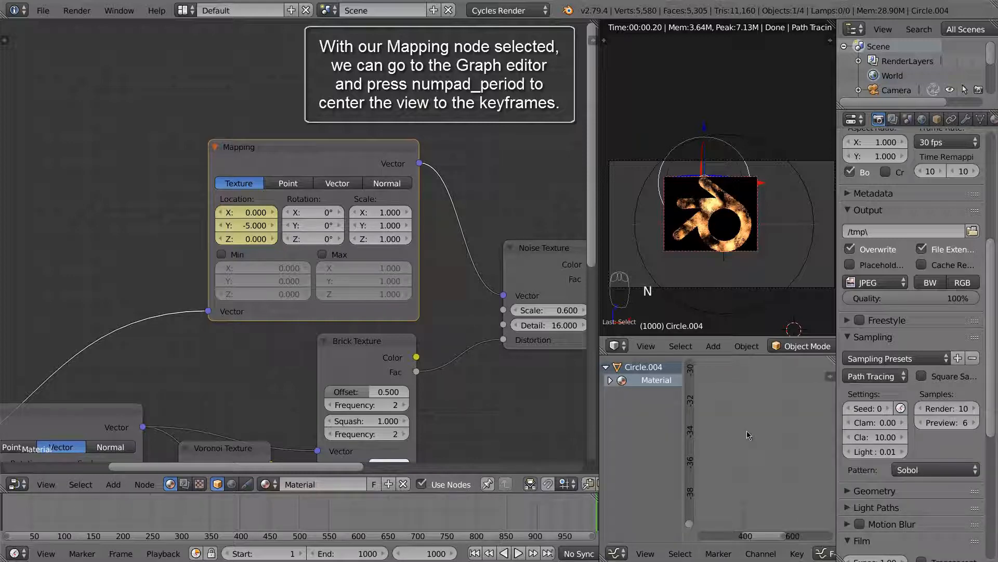
left_click(610, 381)
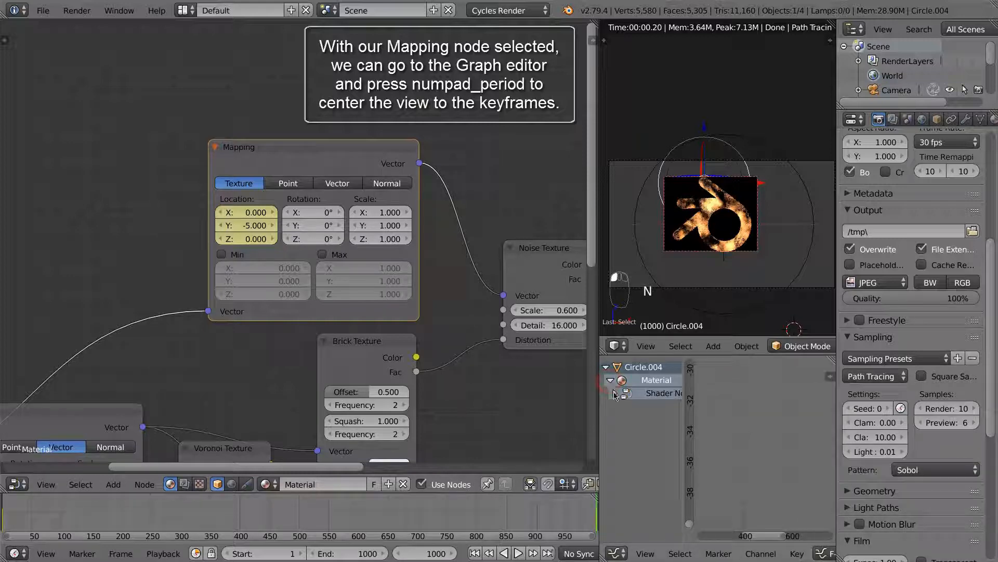
left_click(614, 394)
key("KP_Decimal")
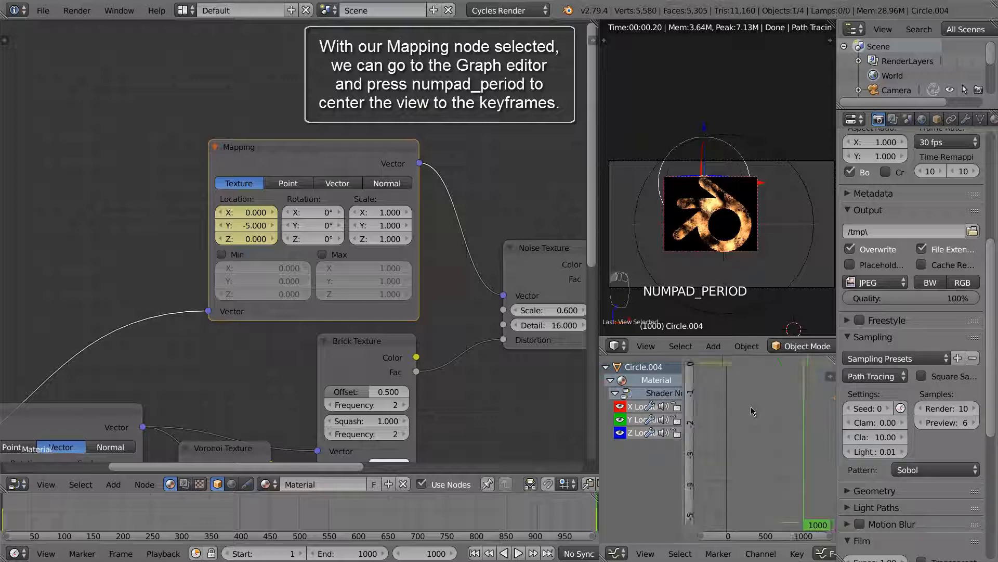
Select all keyframes of the Mapping node's location curves and set their interpolation to Linear.
key("a")
key("a")
key("a")
key("a")
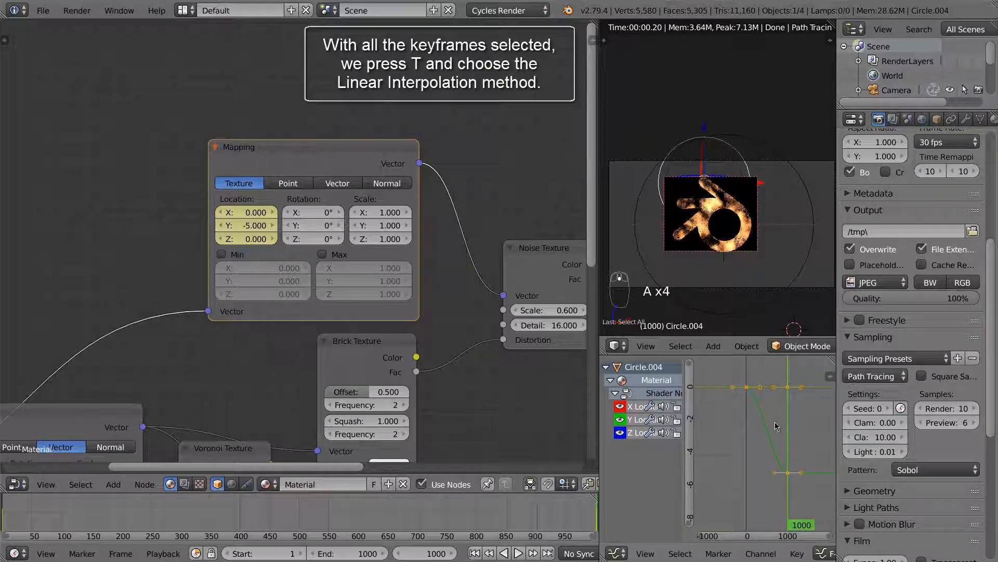
key("t")
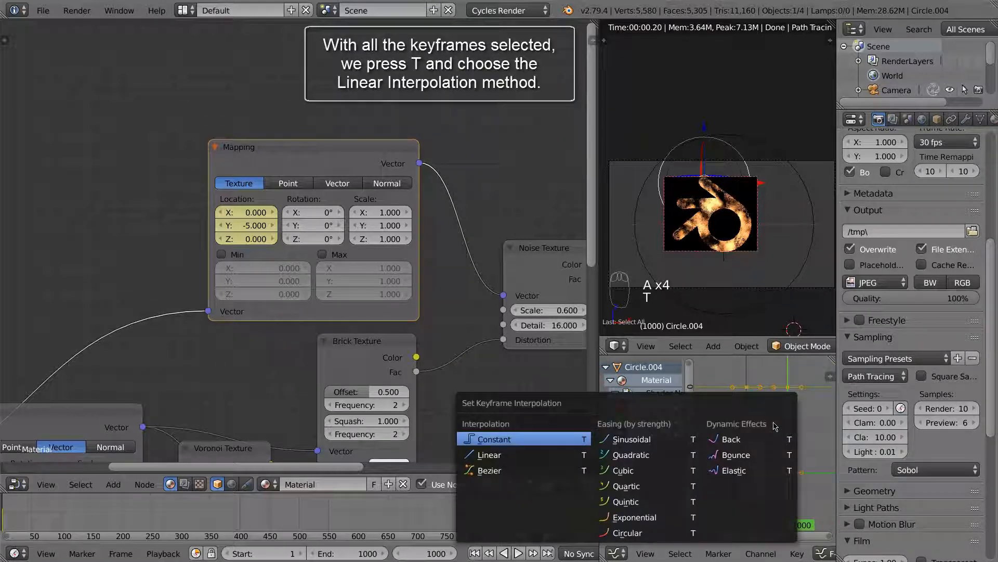
left_click(538, 456)
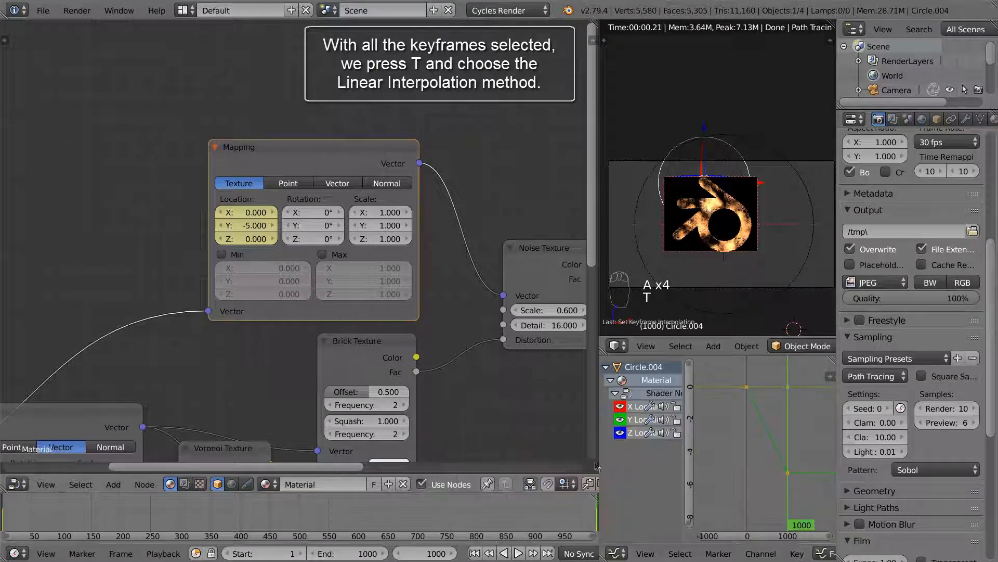
Play the animation from frame 530 and check the texture's movement speed in the rendered preview.
left_click(317, 512)
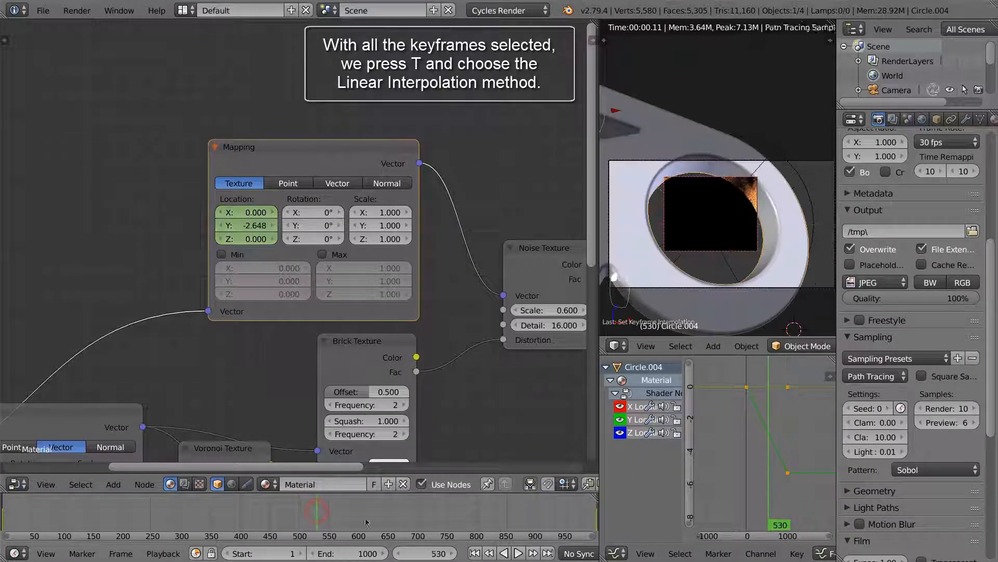
left_click(518, 553)
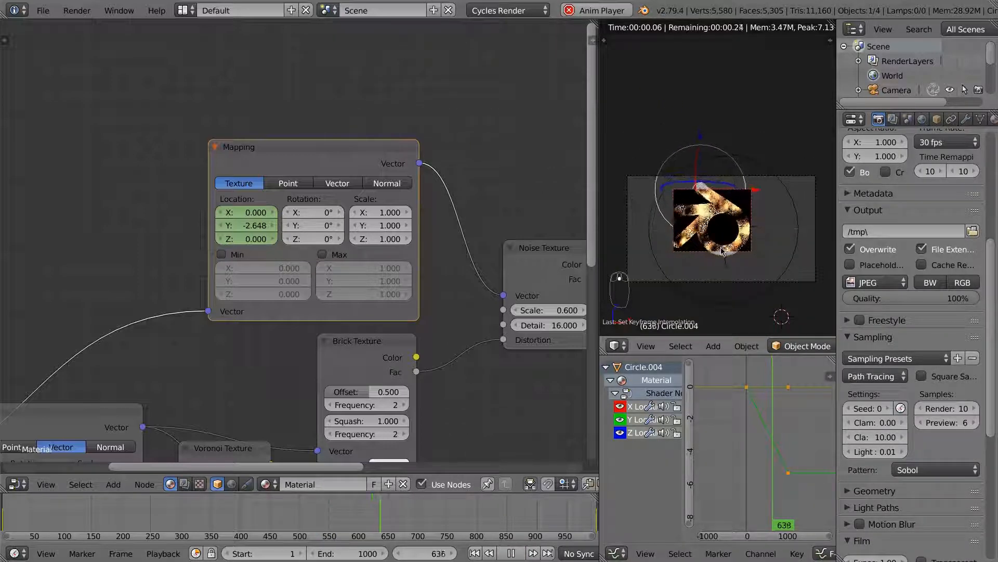
scroll(721, 251, "down", 1)
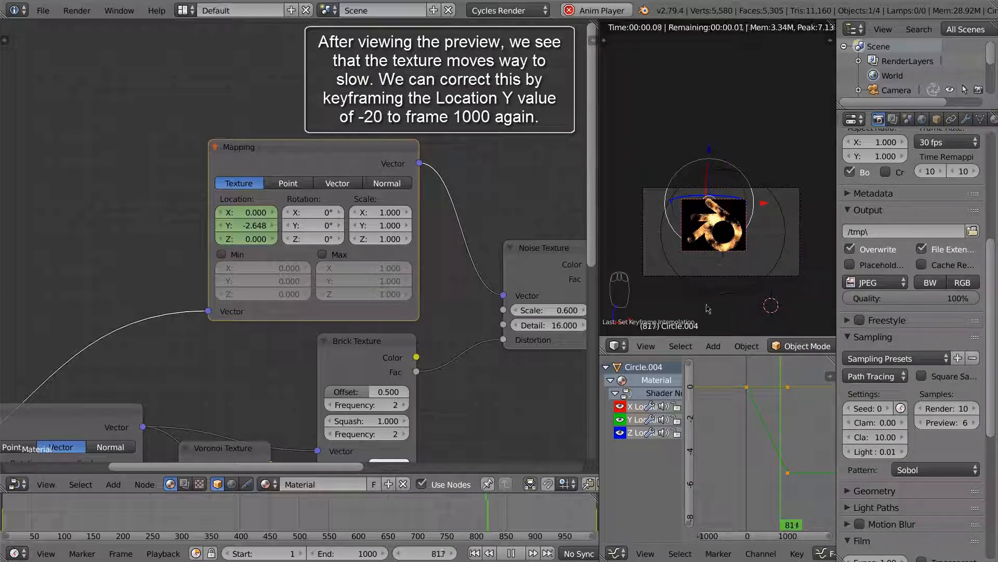
left_click(512, 553)
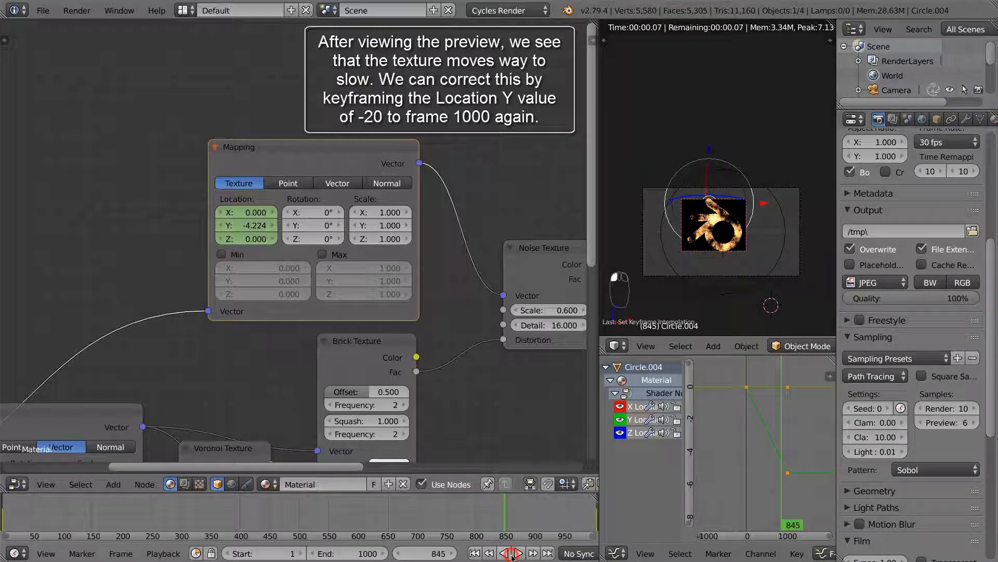
Set the Mapping node's Location Y to -20 at frame 1000 and replace its Location keyframe.
left_click(597, 517)
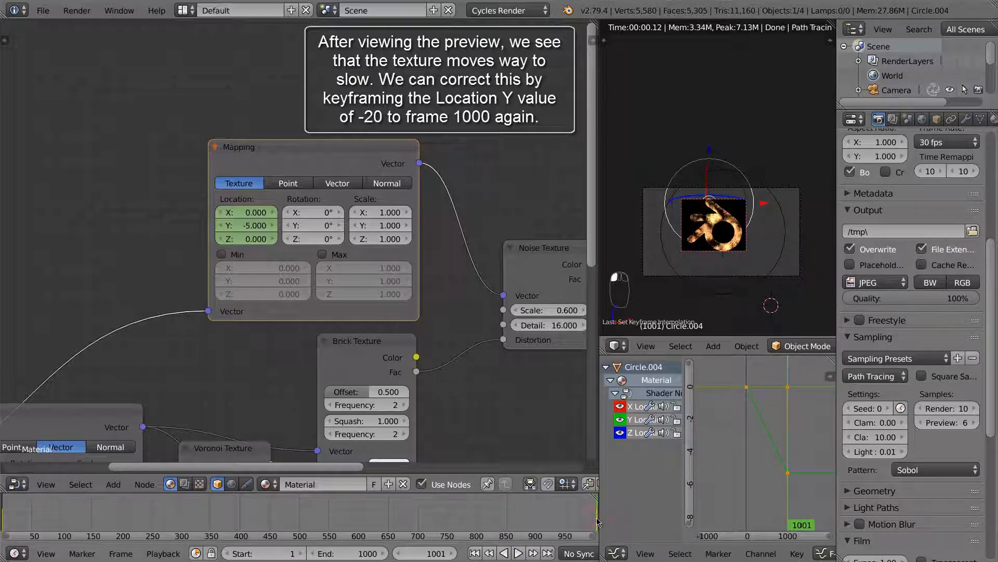
left_click(397, 553)
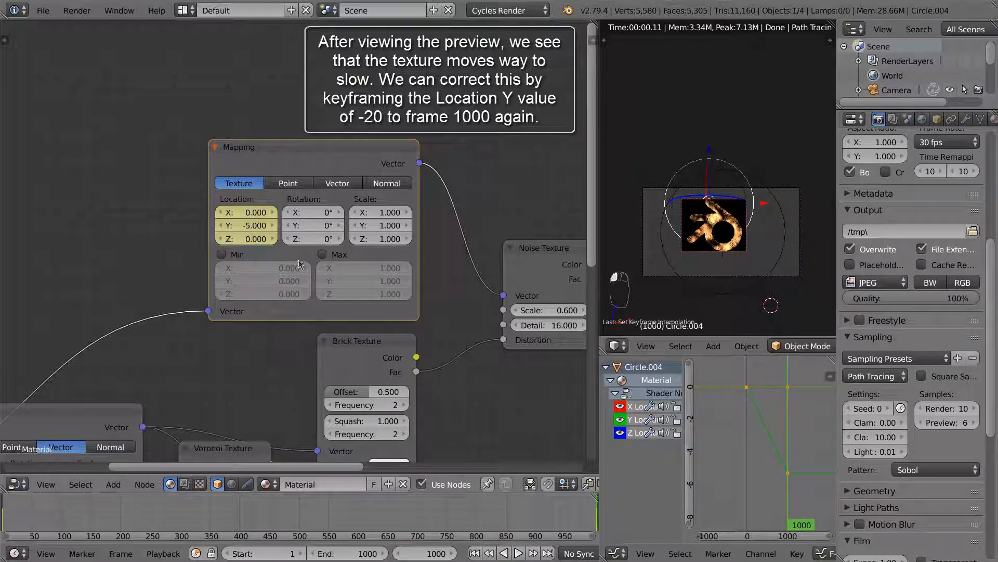
left_click(251, 227)
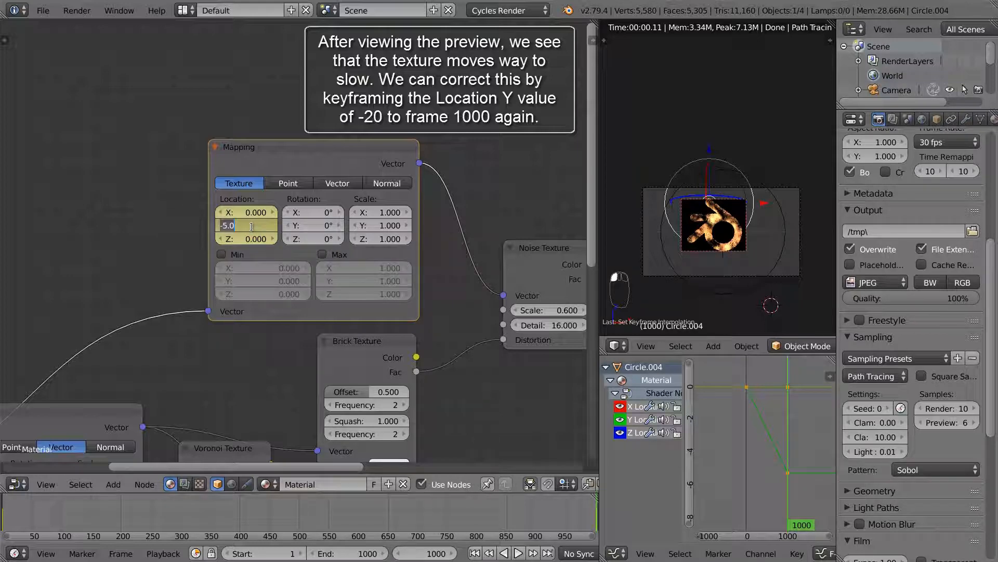
type("-20")
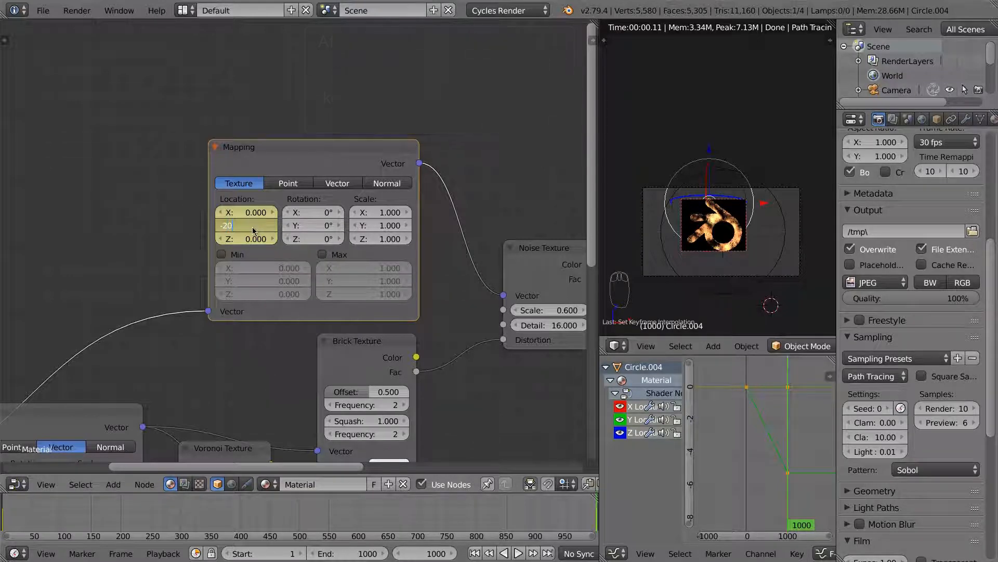
type("i")
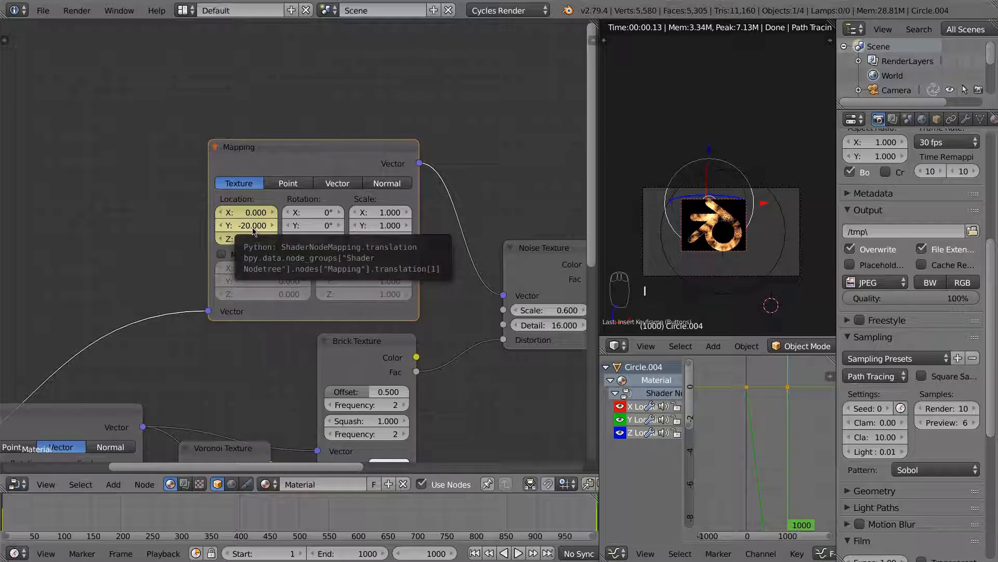
Play the animation from frame 605 to check the texture speed, reducing the render border to the logo's prongs and the ring's upper part.
left_click(361, 502)
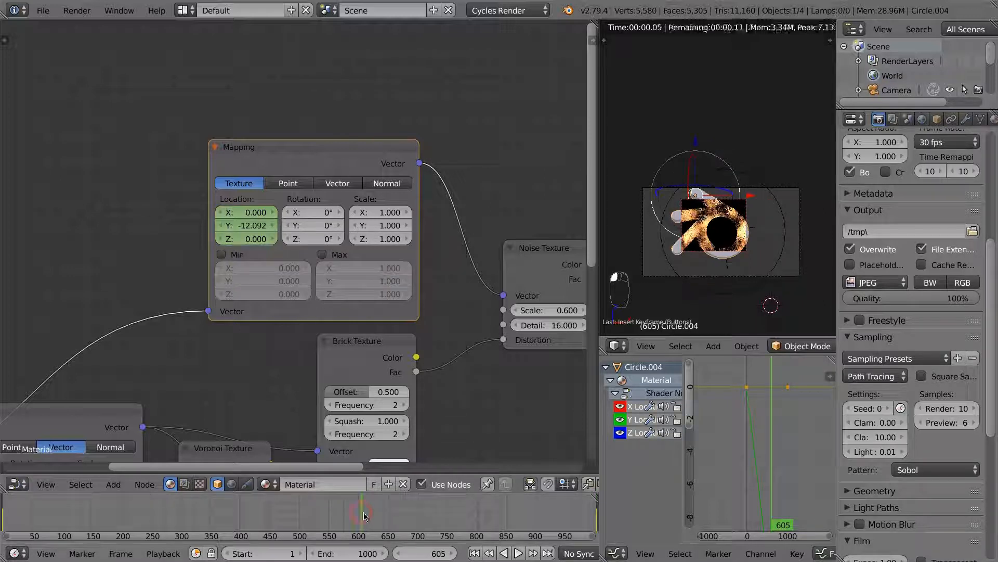
left_click(517, 553)
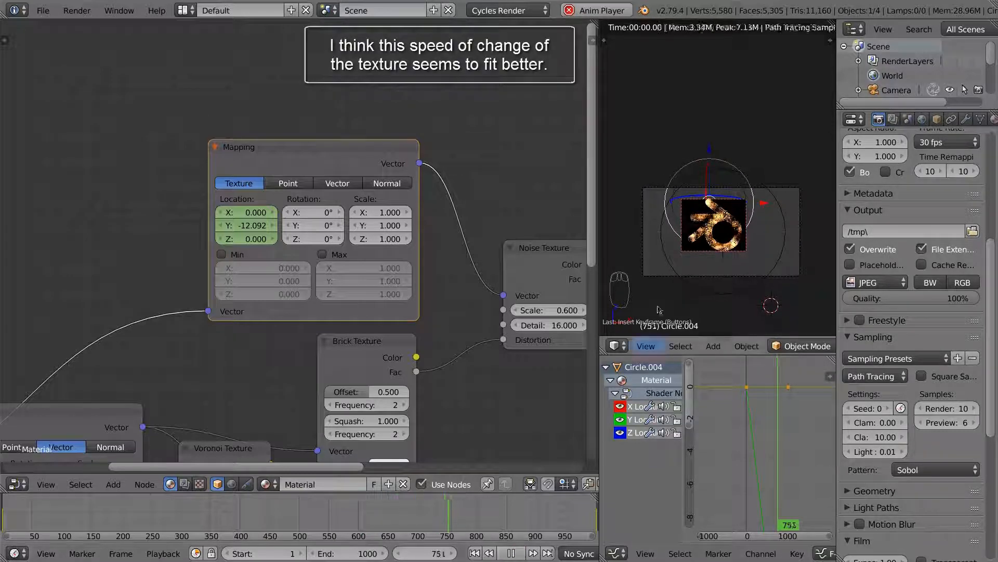
key("shift+b")
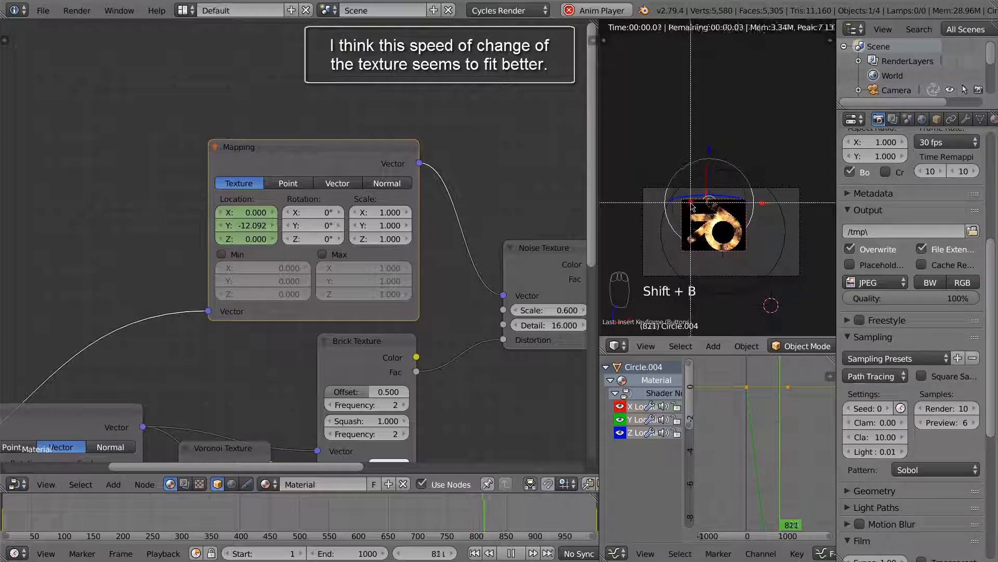
left_click_drag(690, 202, 734, 229)
scroll(734, 228, "up", 3)
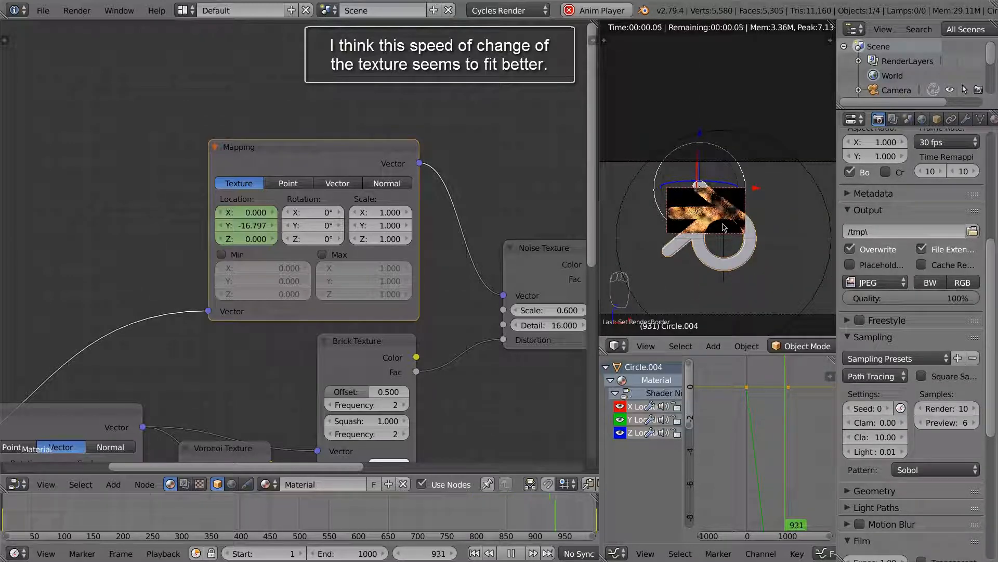
left_click(512, 553)
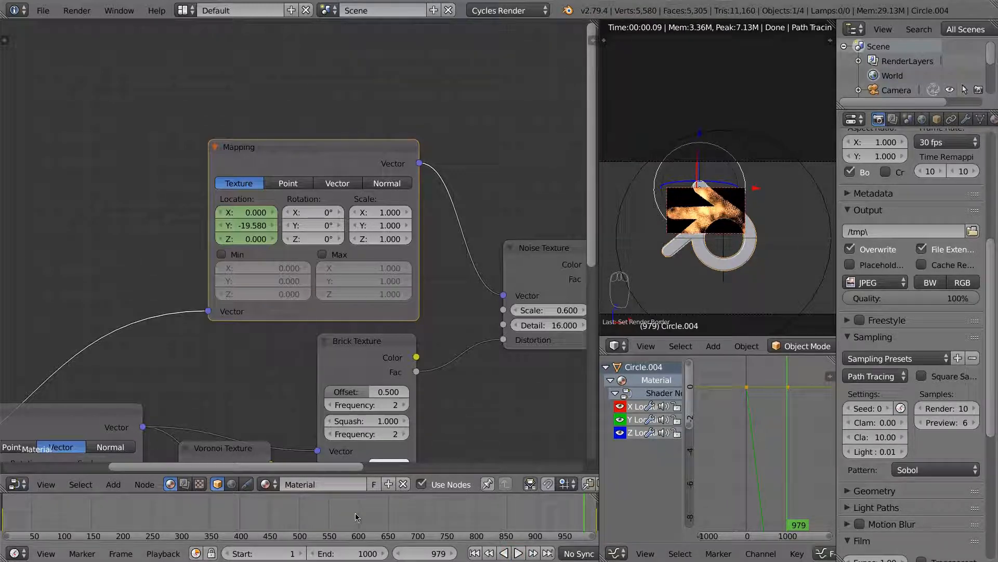
Go to frame 701 and insert a keyframe for the Emission node's Strength at 10.
left_click(419, 515)
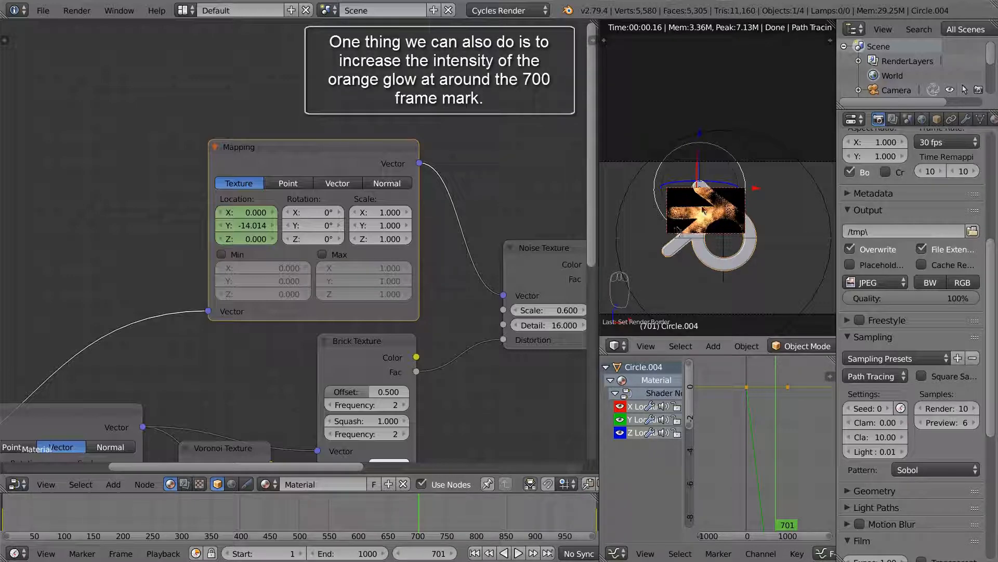
scroll(512, 329, "down", 3)
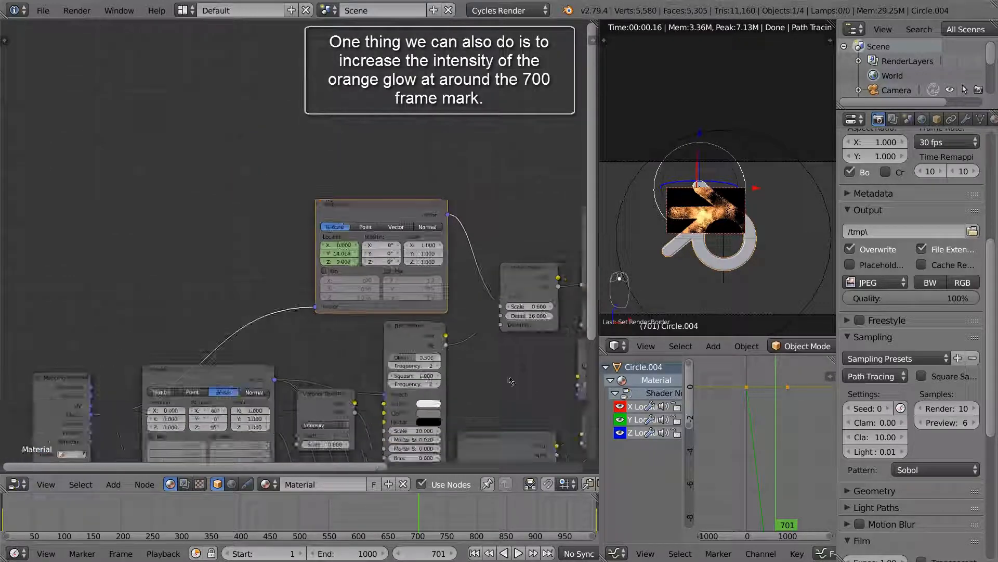
middle_click_drag(512, 329, 391, 329)
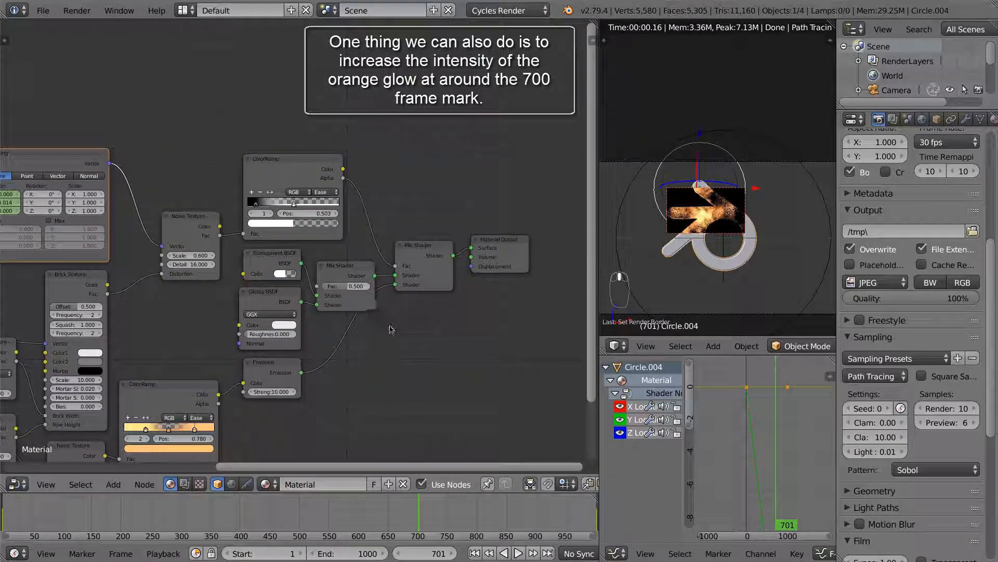
middle_click_drag(345, 394, 351, 320)
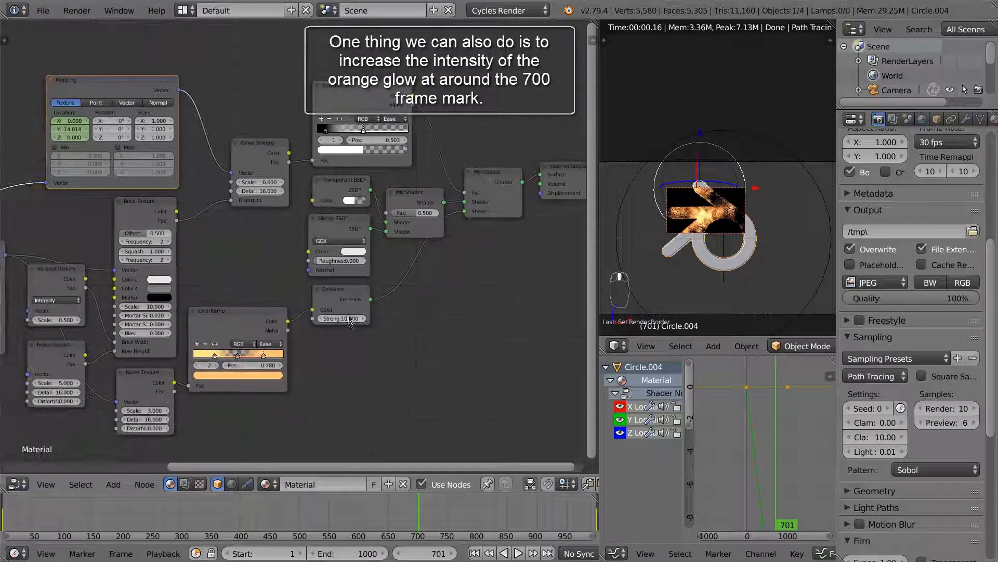
scroll(351, 326, "up", 4)
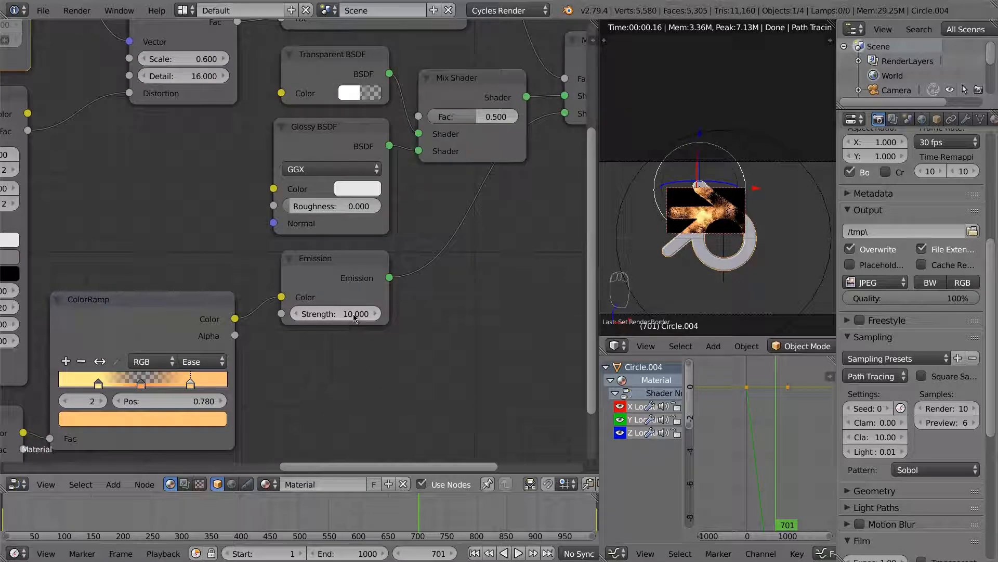
left_click(353, 314)
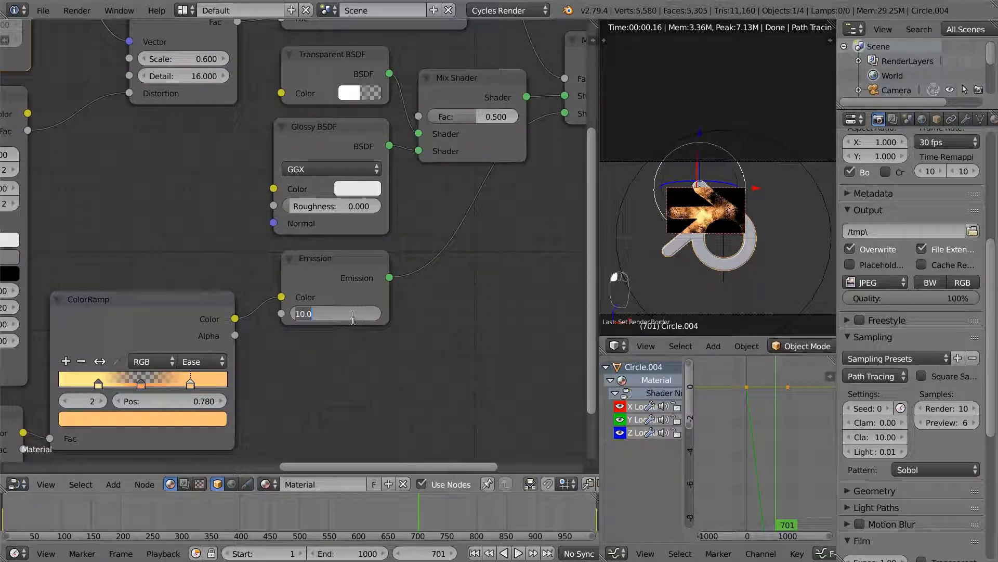
left_click(364, 352)
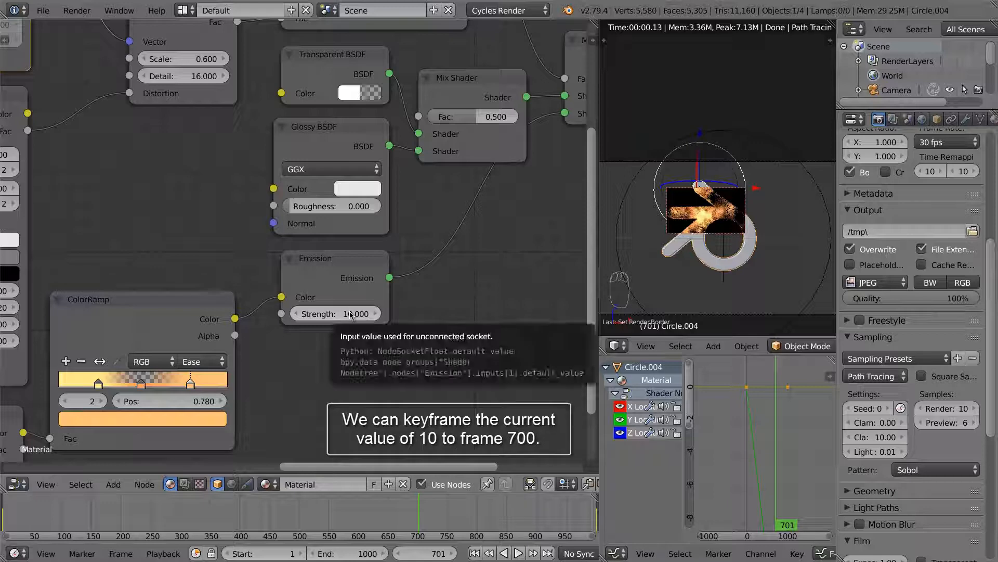
left_click(345, 280)
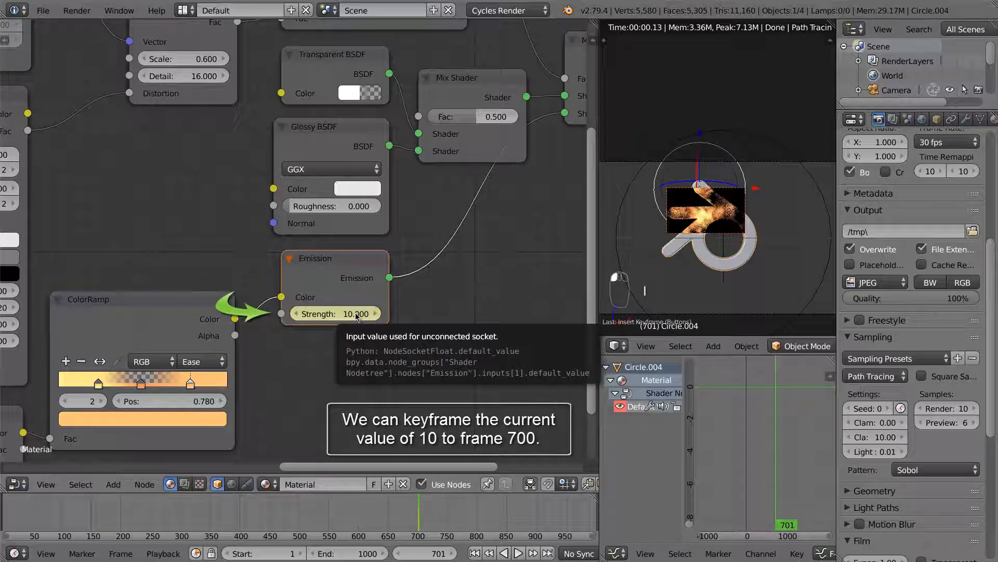
key("i")
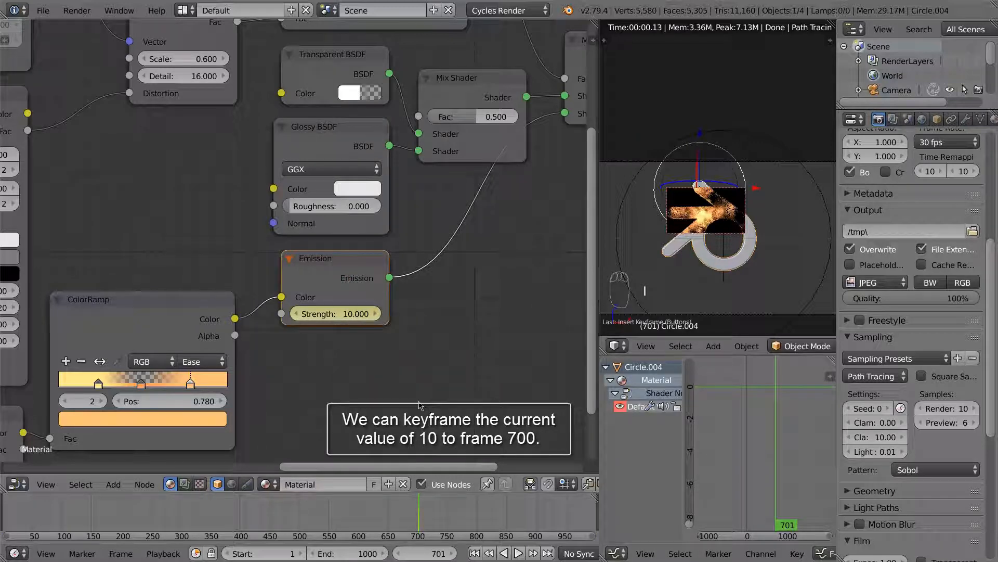
Set the Emission node's Strength to 5 at frame 600 and insert a keyframe for it.
left_click(358, 515)
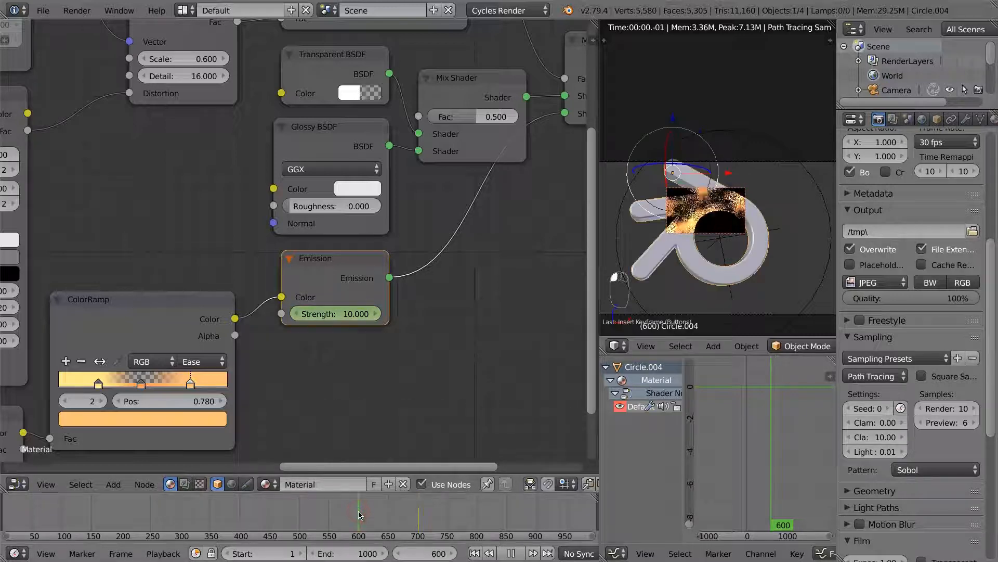
left_click(356, 315)
key("Return")
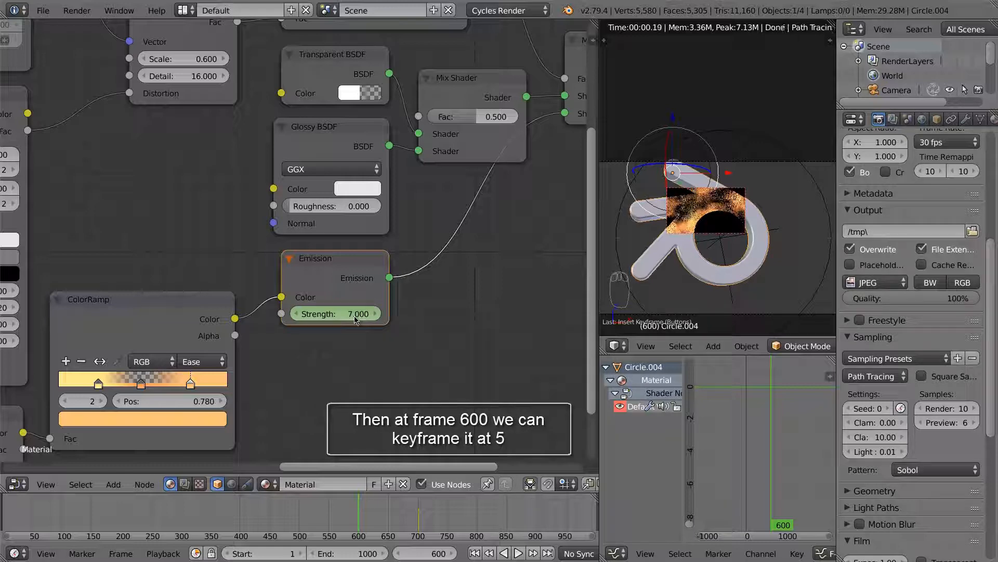
left_click(355, 315)
type("5")
key("Return")
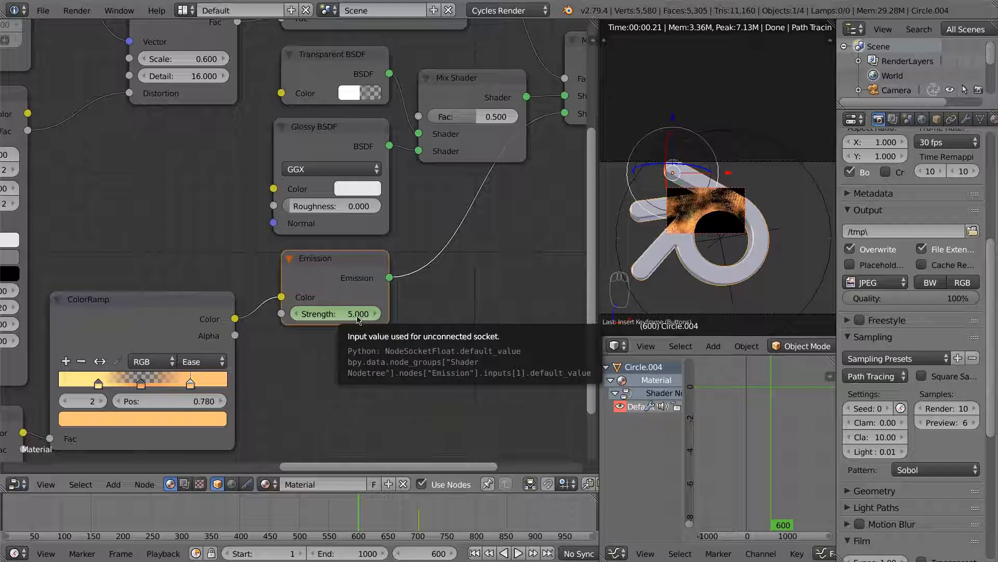
key("i")
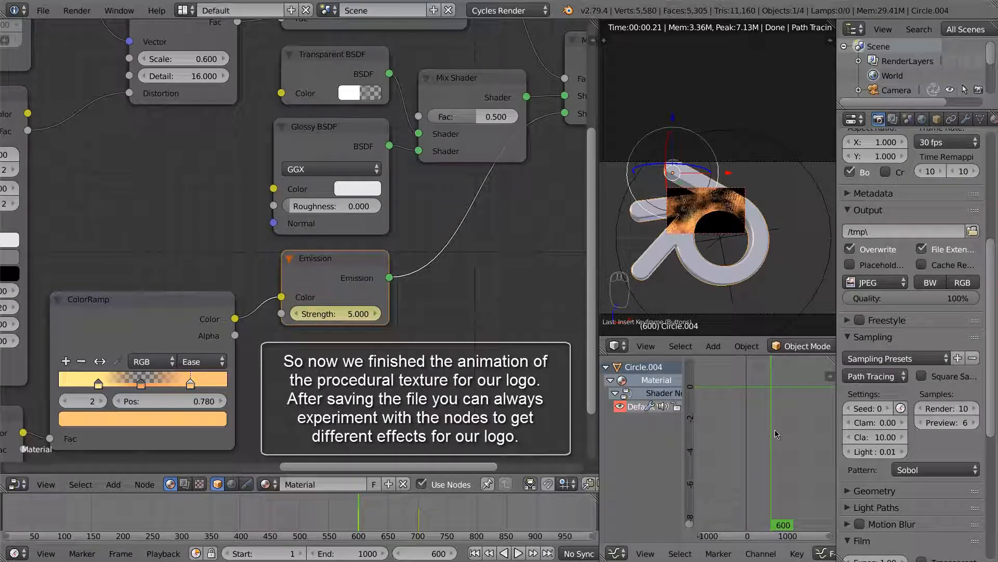
Fit the Emission Strength curve in view and play the animation from frame 600 to check the glow's build-up.
key("KP_Decimal")
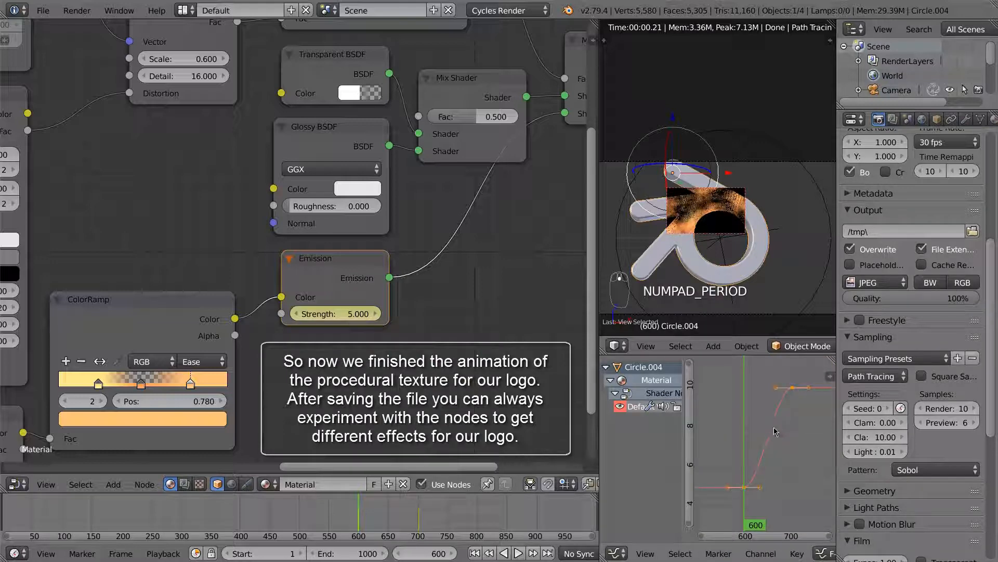
middle_click_drag(781, 408, 759, 412)
scroll(757, 401, "up", 4)
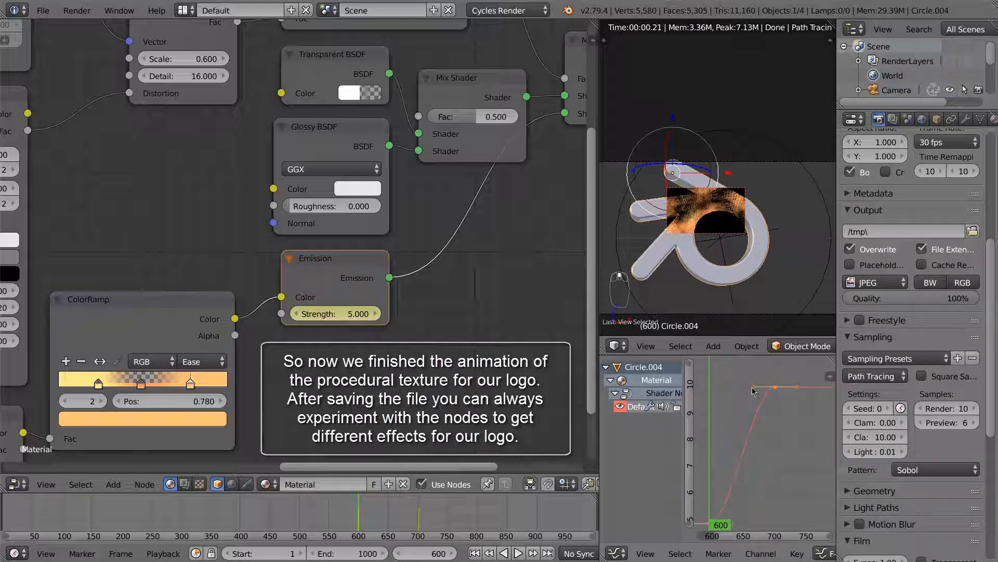
left_click(518, 553)
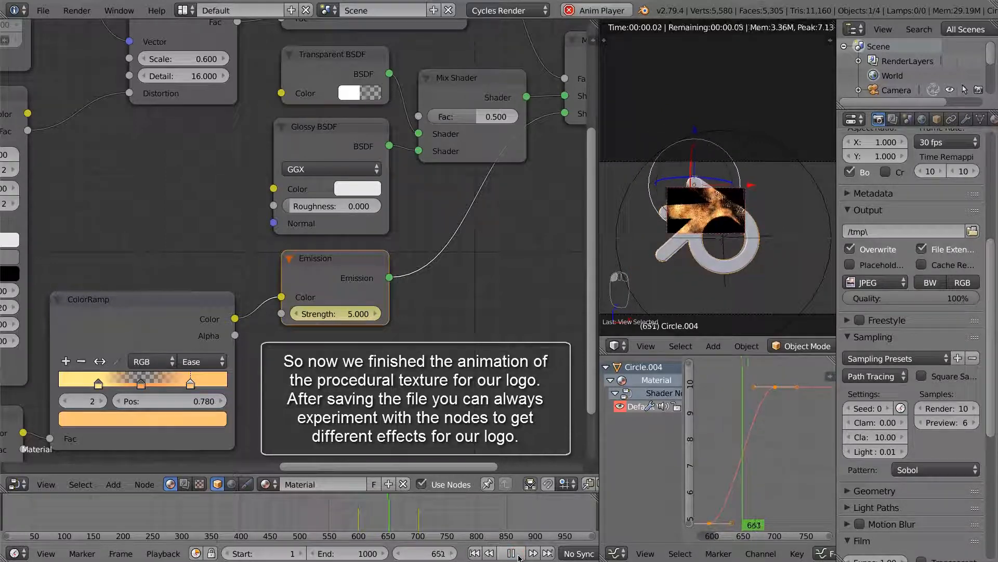
left_click(518, 554)
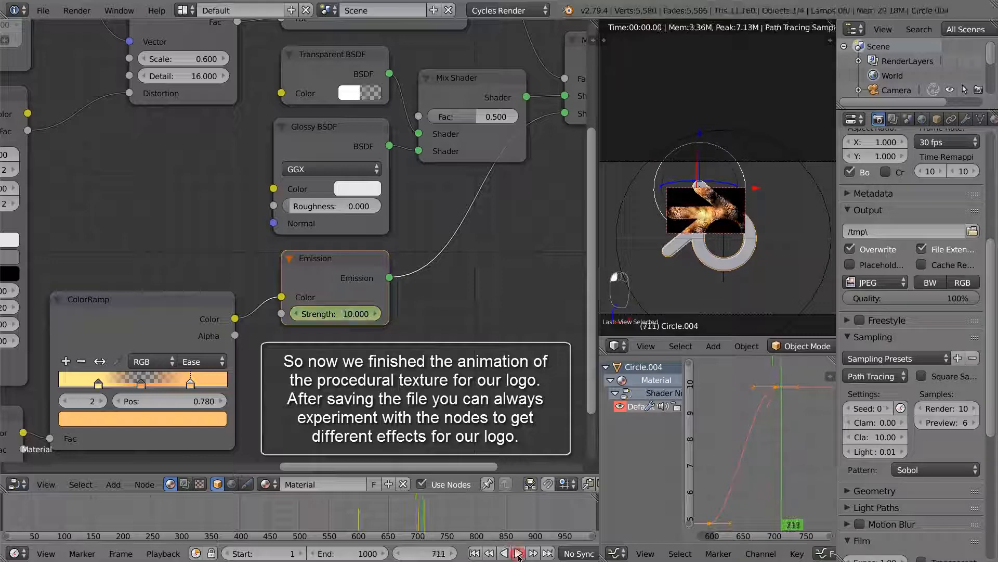
Preview the whole logo in the camera view with a full-frame render border, scrubbing between frames 700 and 704.
left_click(419, 520)
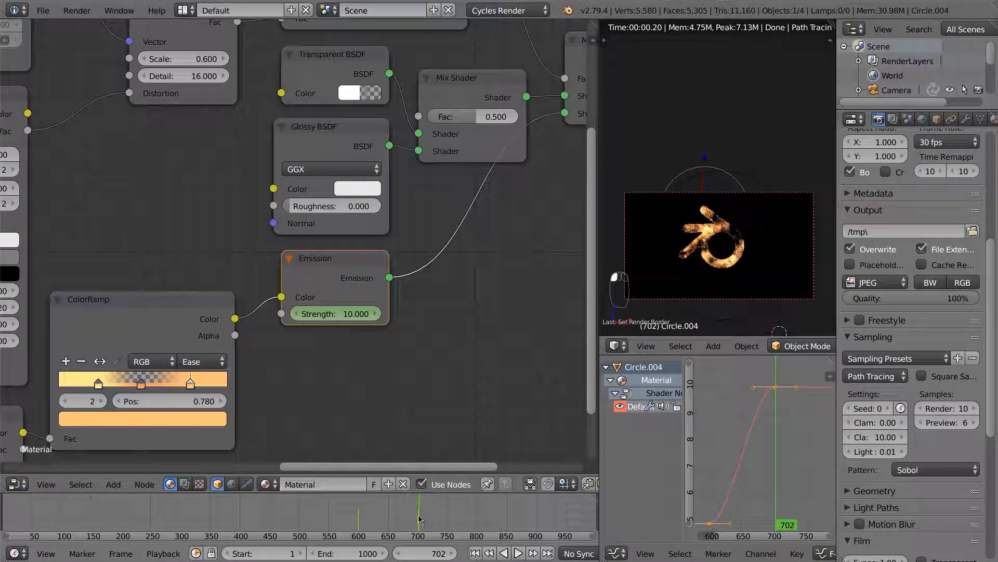
left_click_drag(419, 516, 418, 516)
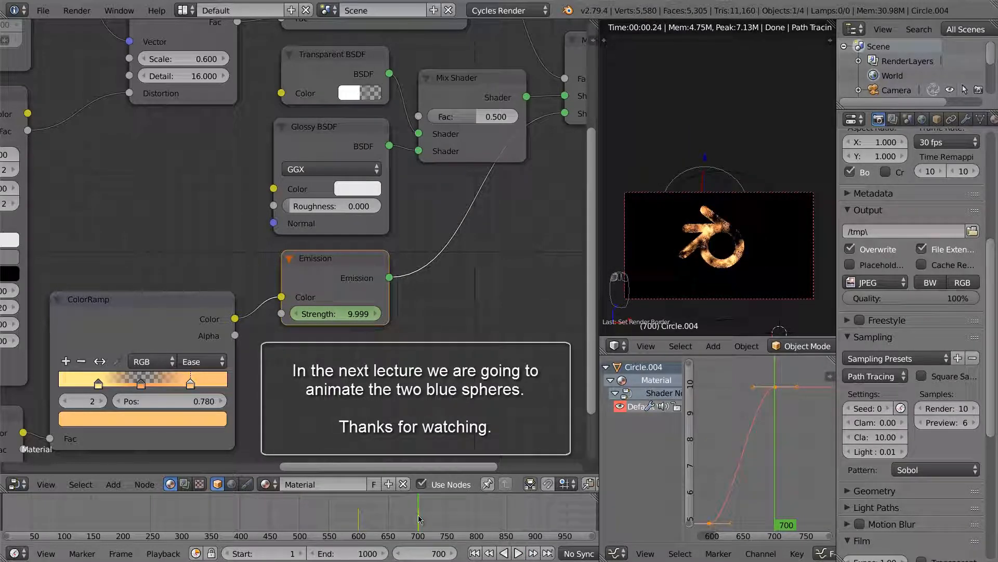
mouse_move(419, 519)
left_mouse_down()
mouse_move(334, 520)
mouse_move(432, 526)
left_mouse_up()
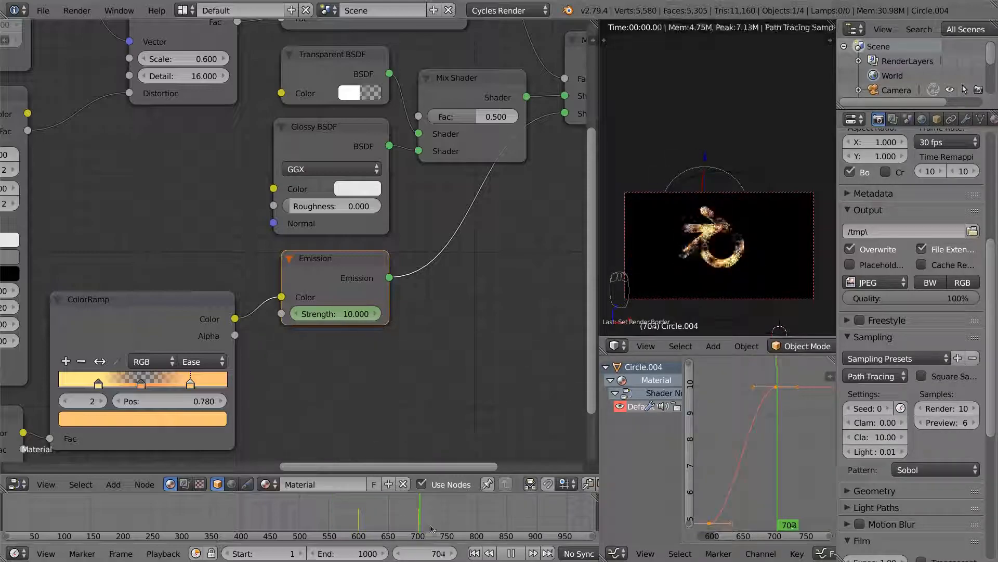